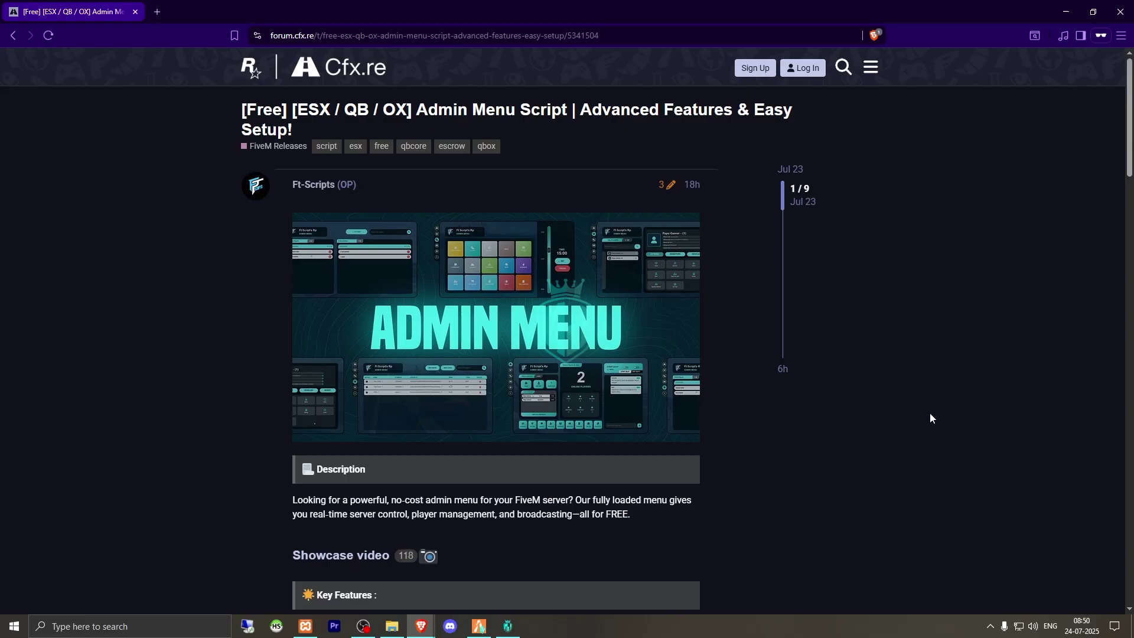
Open the Qb-Core download link of the admin menu post in a new tab and review the package's features and requirements
{"action": "scroll", "coordinate": [916, 397], "scroll_direction": "down", "scroll_amount": 5}
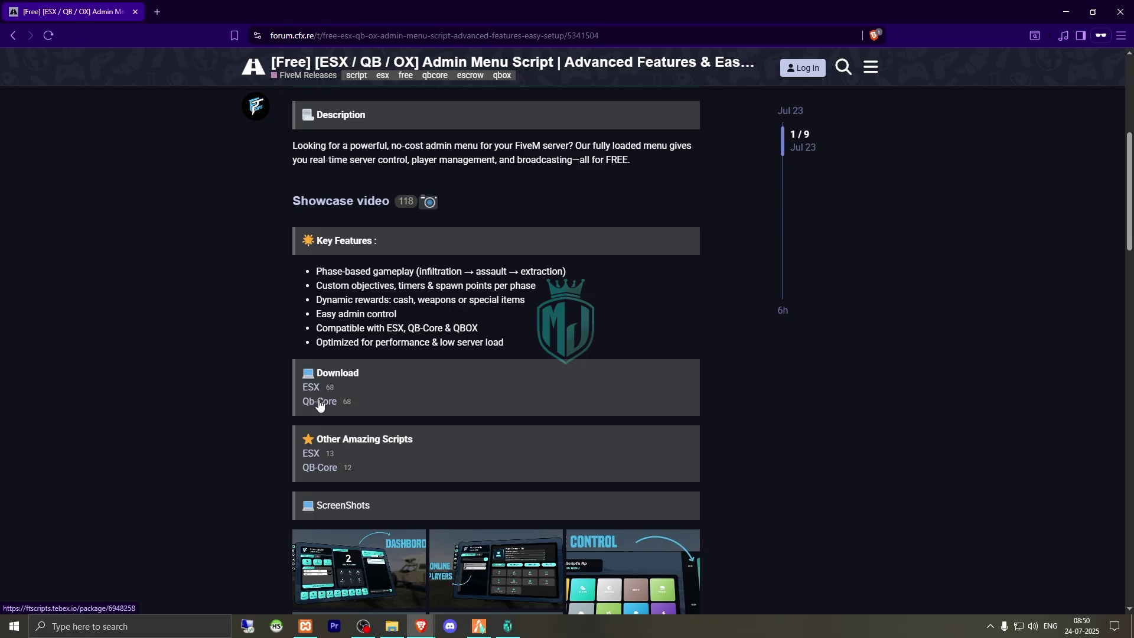
{"action": "right_click", "coordinate": [318, 403]}
{"action": "left_click", "coordinate": [353, 412]}
{"action": "left_click", "coordinate": [215, 9]}
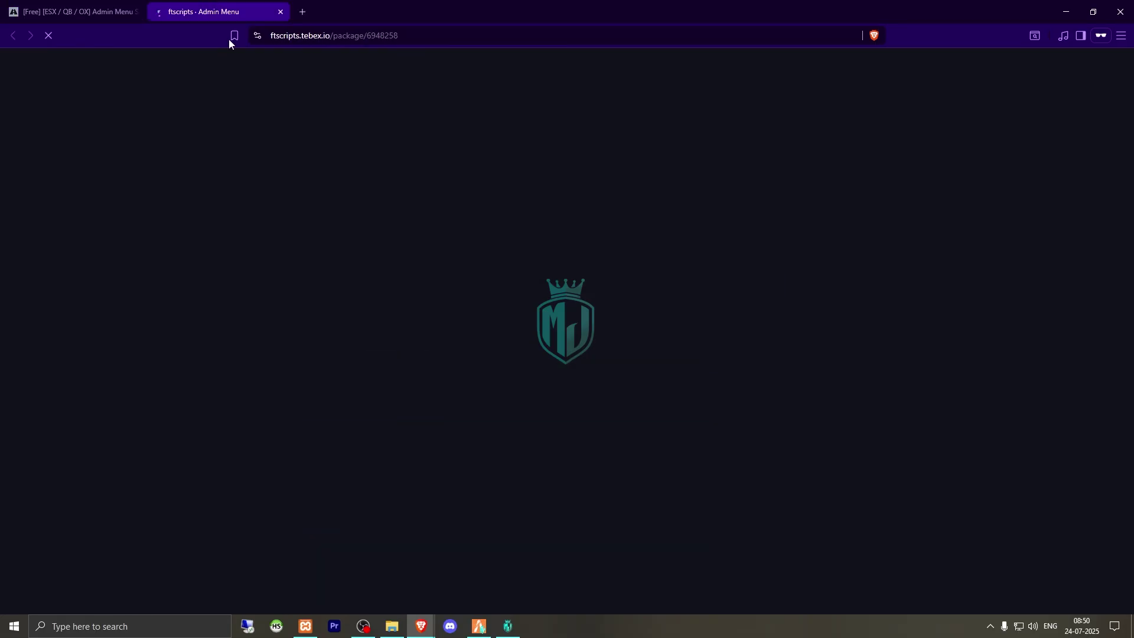
{"action": "scroll", "coordinate": [569, 360], "scroll_direction": "down", "scroll_amount": 5}
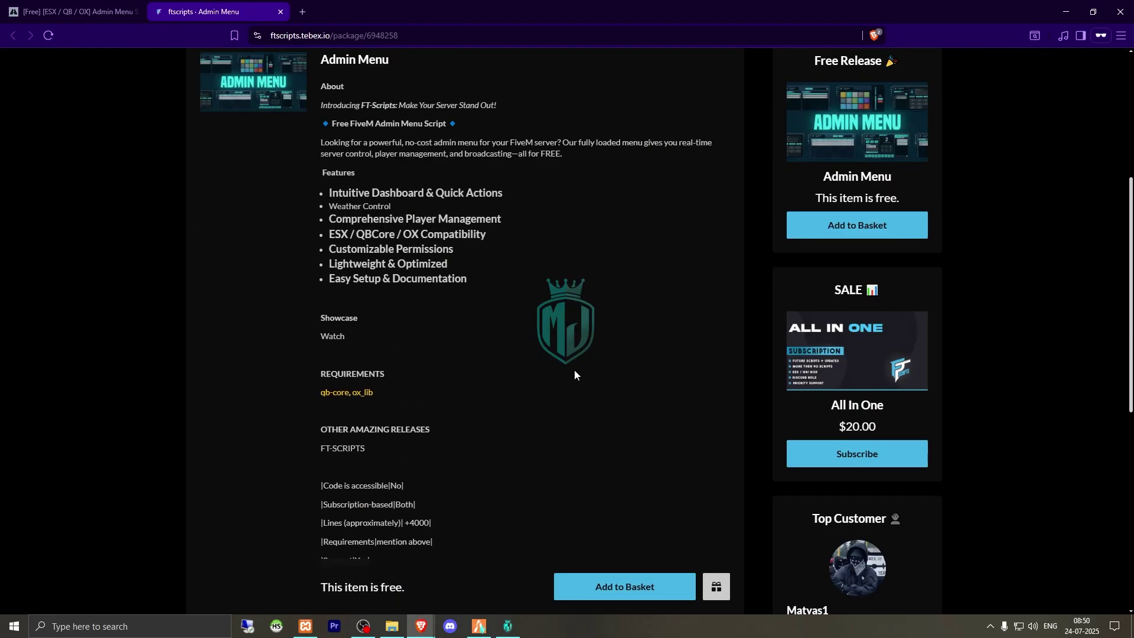
{"action": "scroll", "coordinate": [425, 345], "scroll_direction": "up", "scroll_amount": 3}
{"action": "scroll", "coordinate": [425, 346], "scroll_direction": "down", "scroll_amount": 5}
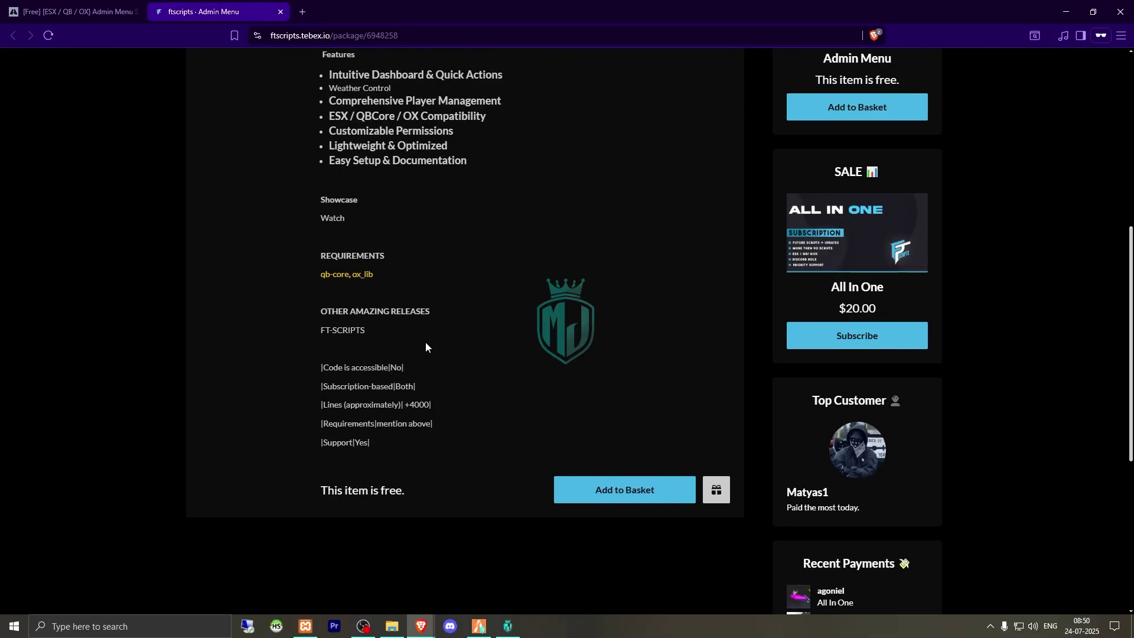
{"action": "scroll", "coordinate": [425, 346], "scroll_direction": "up", "scroll_amount": 3}
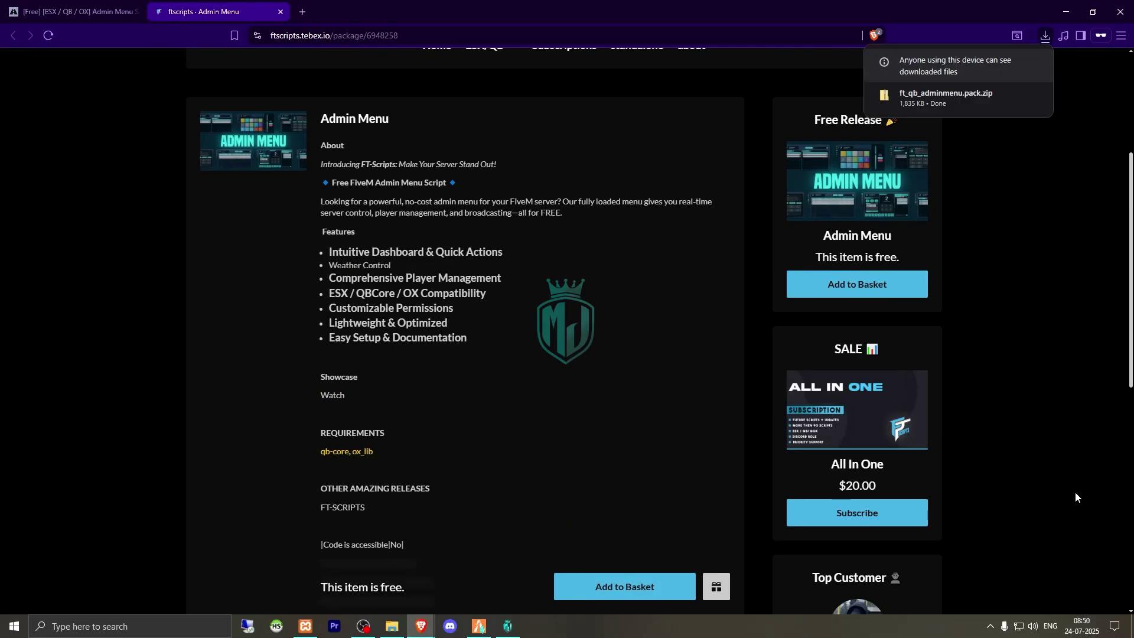
Open the downloaded ft_qb_adminmenu.pack.zip and copy its ft_qb_adminmenu folder into the server's resources folder
{"action": "left_click", "coordinate": [969, 88]}
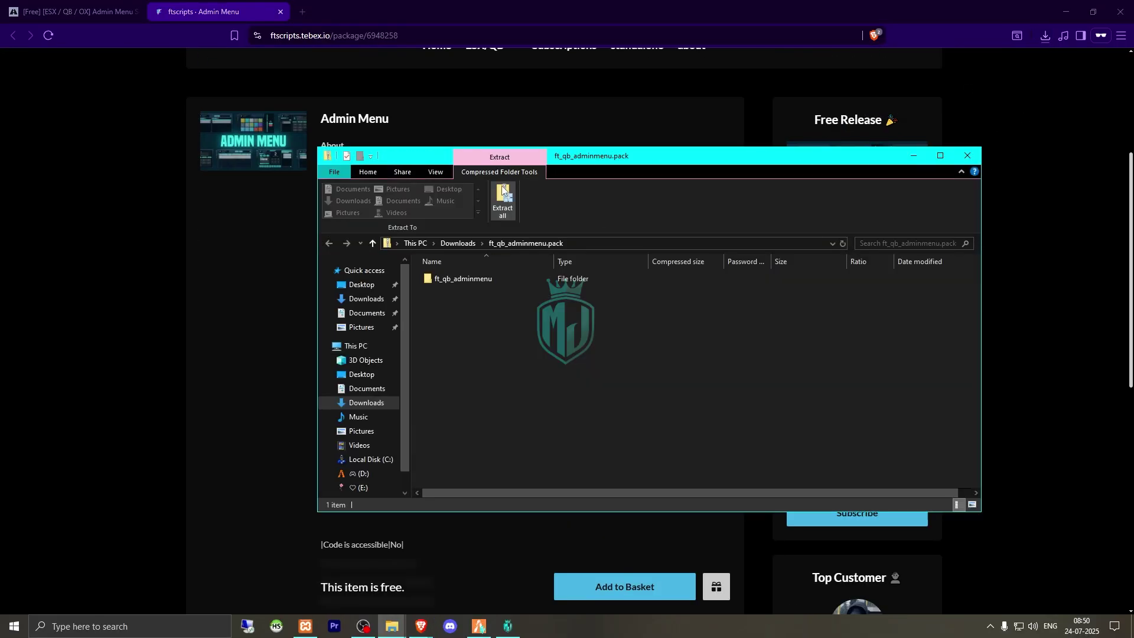
{"action": "left_click", "coordinate": [471, 280]}
{"action": "mouse_move", "coordinate": [392, 626]}
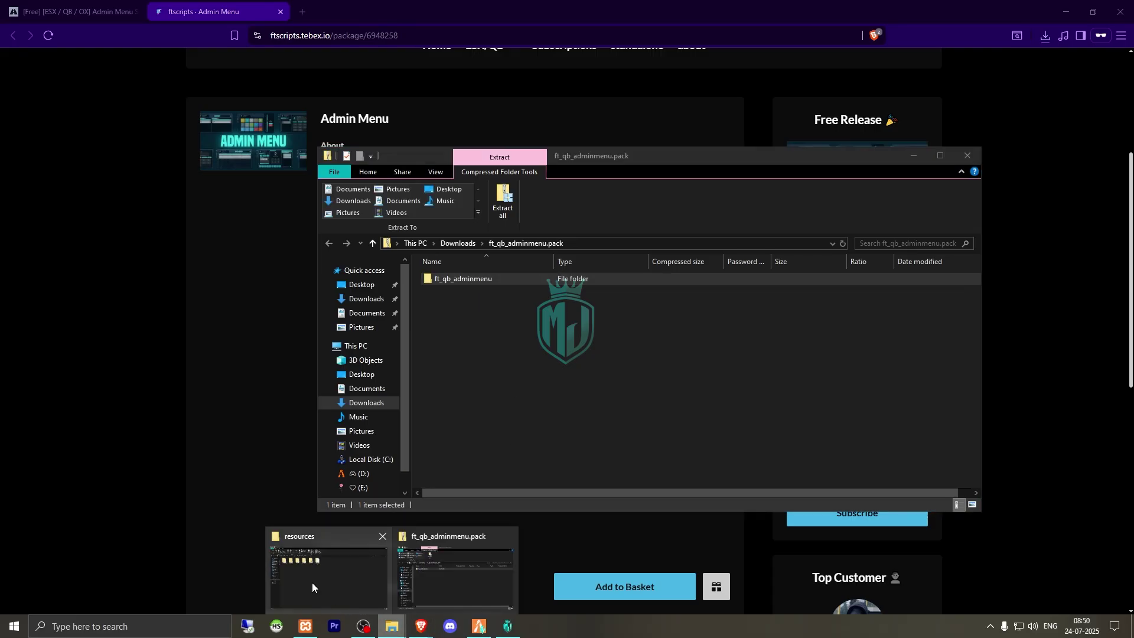
{"action": "left_click", "coordinate": [328, 570]}
{"action": "key", "text": "ctrl+v"}
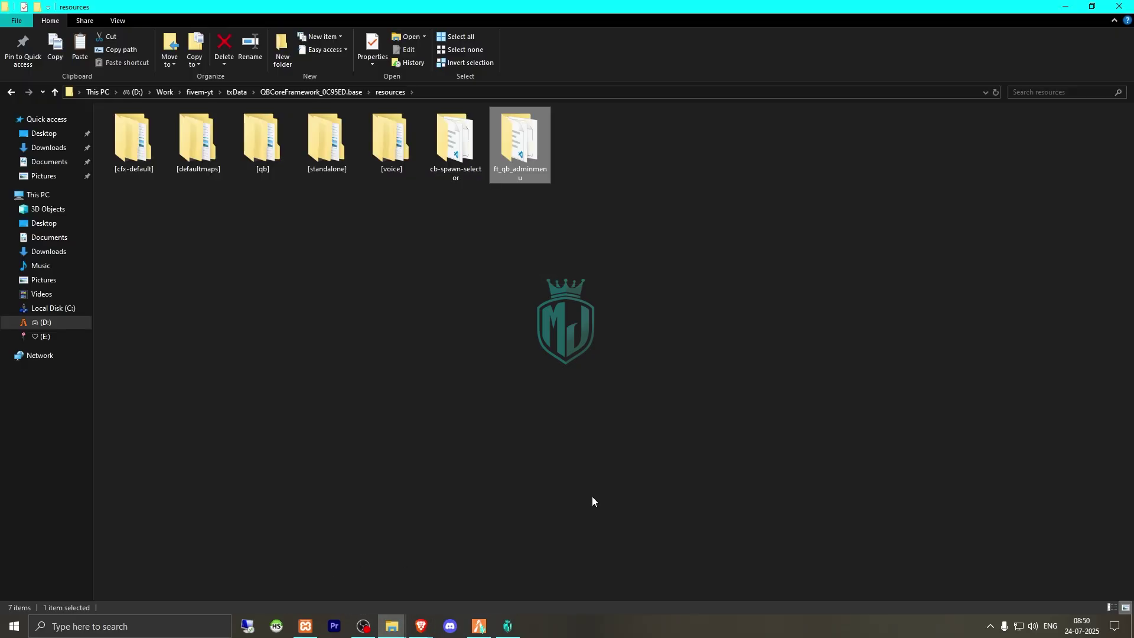
Open server.cfg from the QBCoreFramework_0C95ED.base folder and add the line "ensure ft_qb_adminmenu" below "ensure ms-delivery"
{"action": "key", "text": "F2"}
{"action": "left_click", "coordinate": [354, 94]}
{"action": "double_click", "coordinate": [396, 138]}
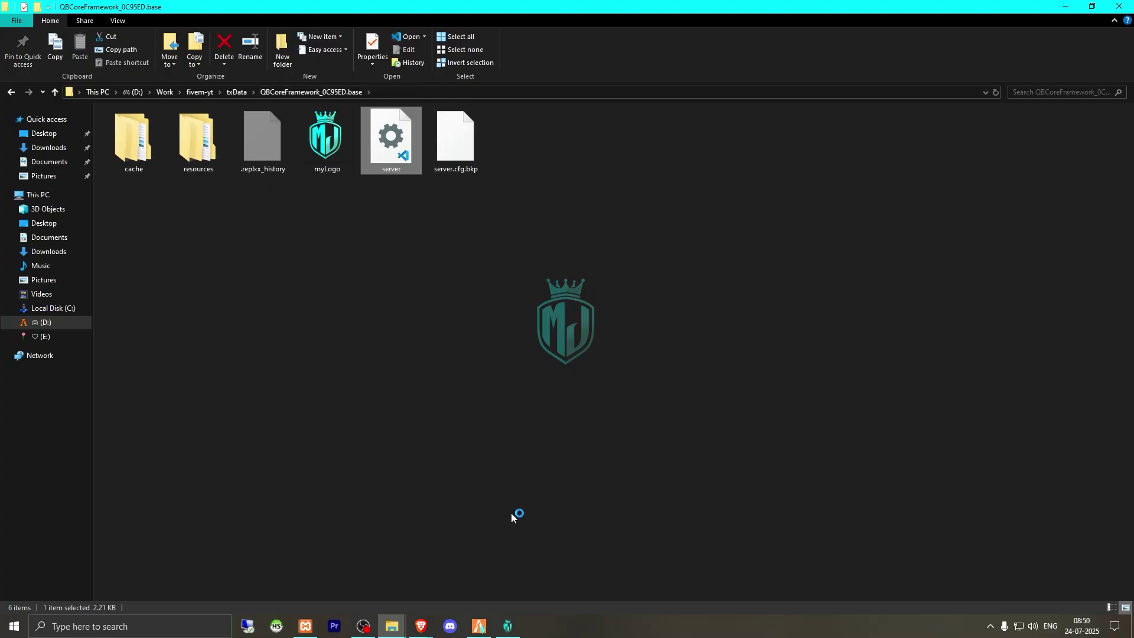
{"action": "scroll", "coordinate": [192, 413], "scroll_direction": "down", "scroll_amount": 4}
{"action": "left_click", "coordinate": [192, 449]}
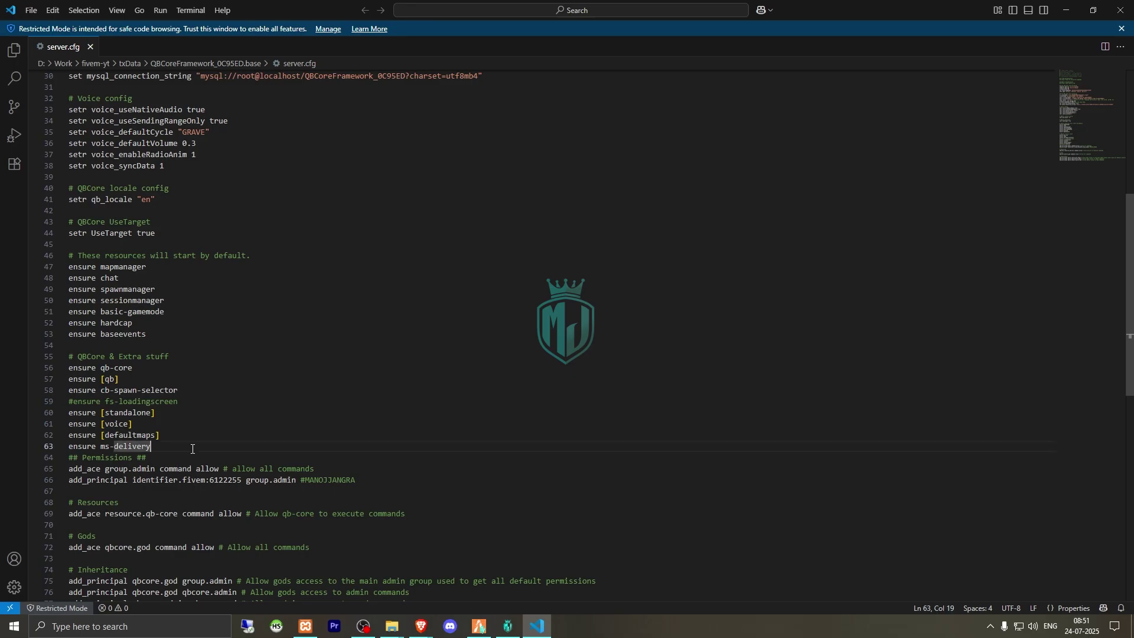
{"action": "key", "text": "Return"}
{"action": "type", "text": "ensure ft_qb_adminmenu"}
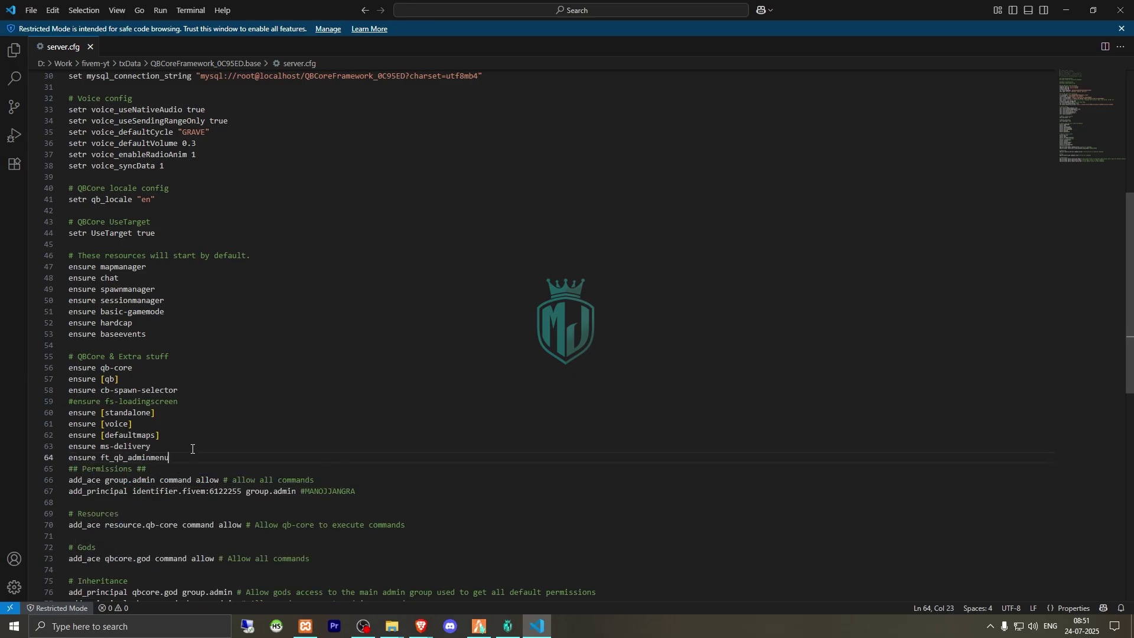
{"action": "left_click", "coordinate": [1067, 10]}
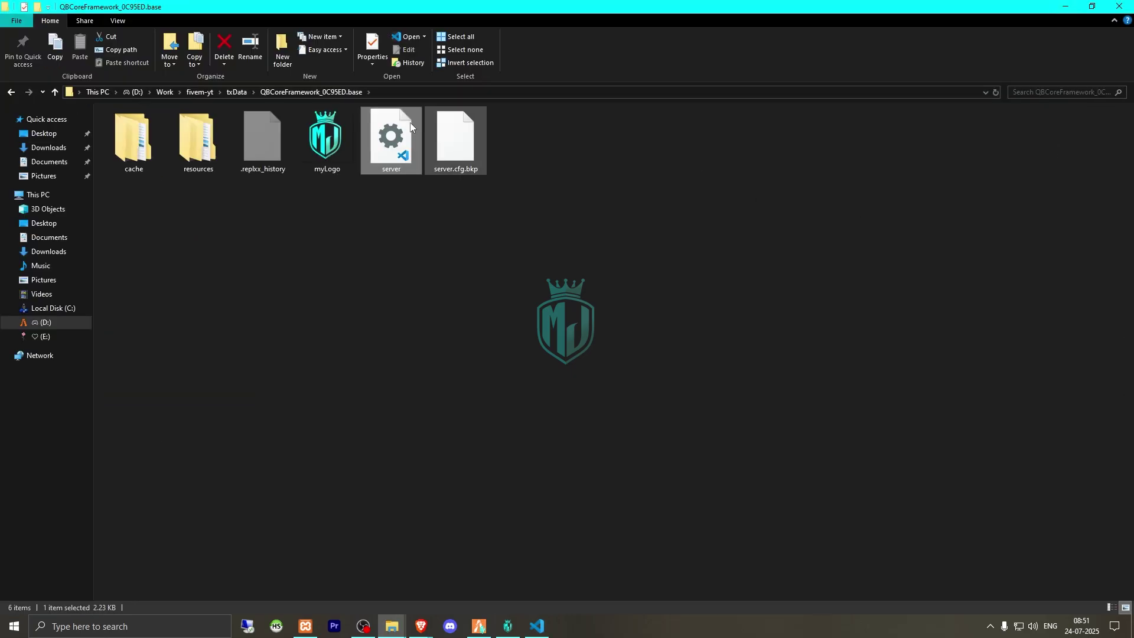
Open the database SQL file from the INSTALL-FIRST folder of the ft_qb_adminmenu resource
{"action": "double_click", "coordinate": [221, 135]}
{"action": "double_click", "coordinate": [539, 158]}
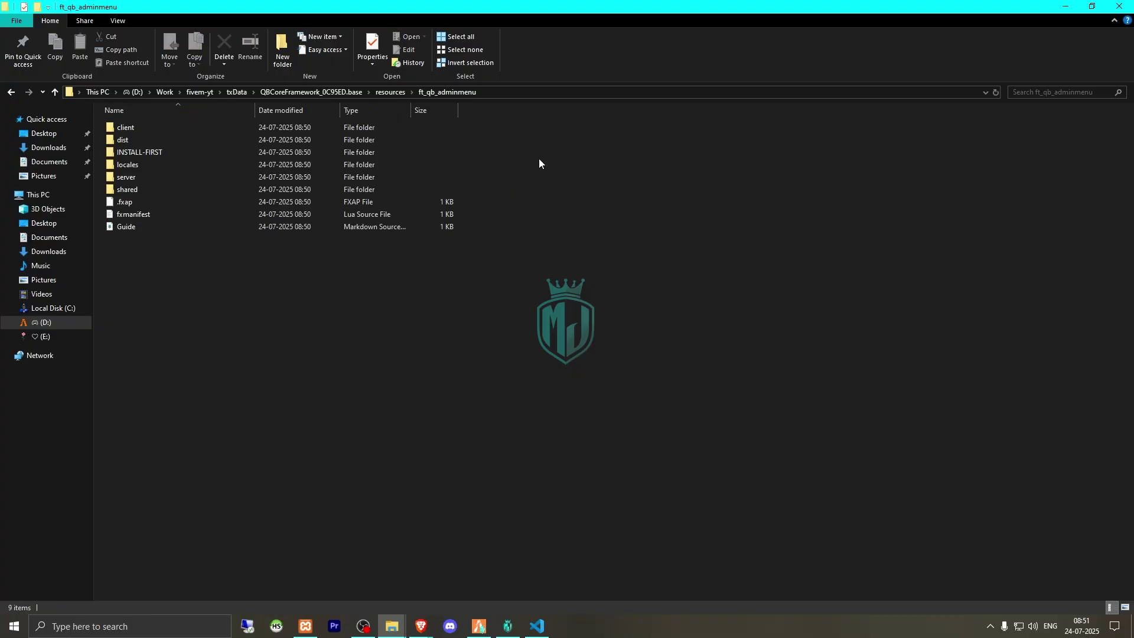
{"action": "double_click", "coordinate": [296, 152]}
{"action": "double_click", "coordinate": [289, 129]}
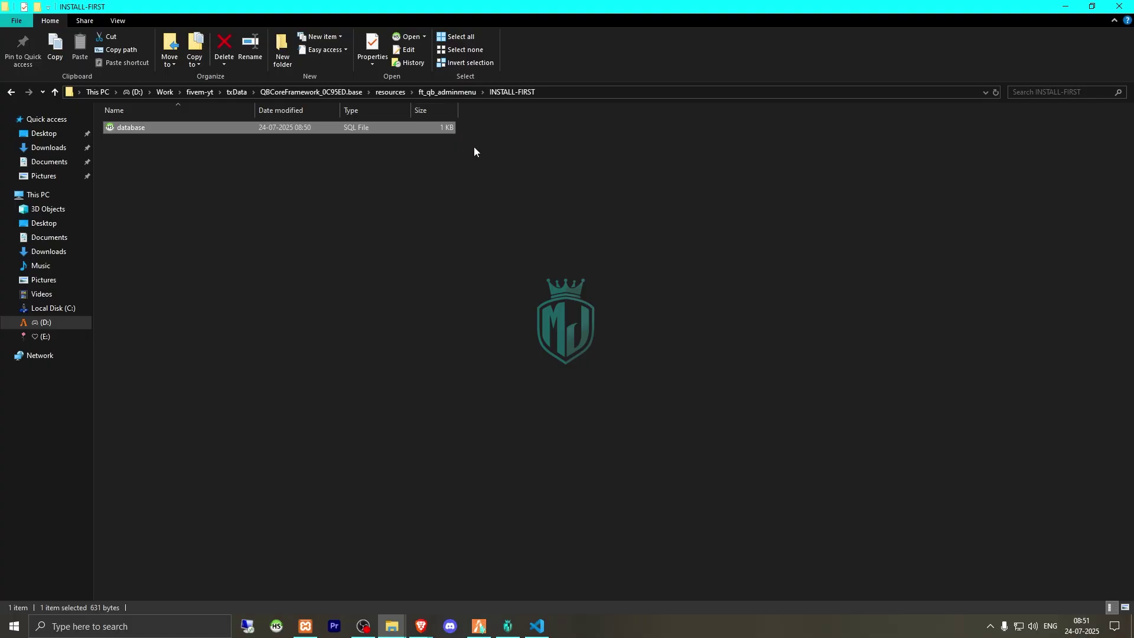
Open config.lua from ft_qb_adminmenu's shared folder and place the cursor on the empty line below "Add here" in Config.Admins
{"action": "left_click", "coordinate": [454, 91]}
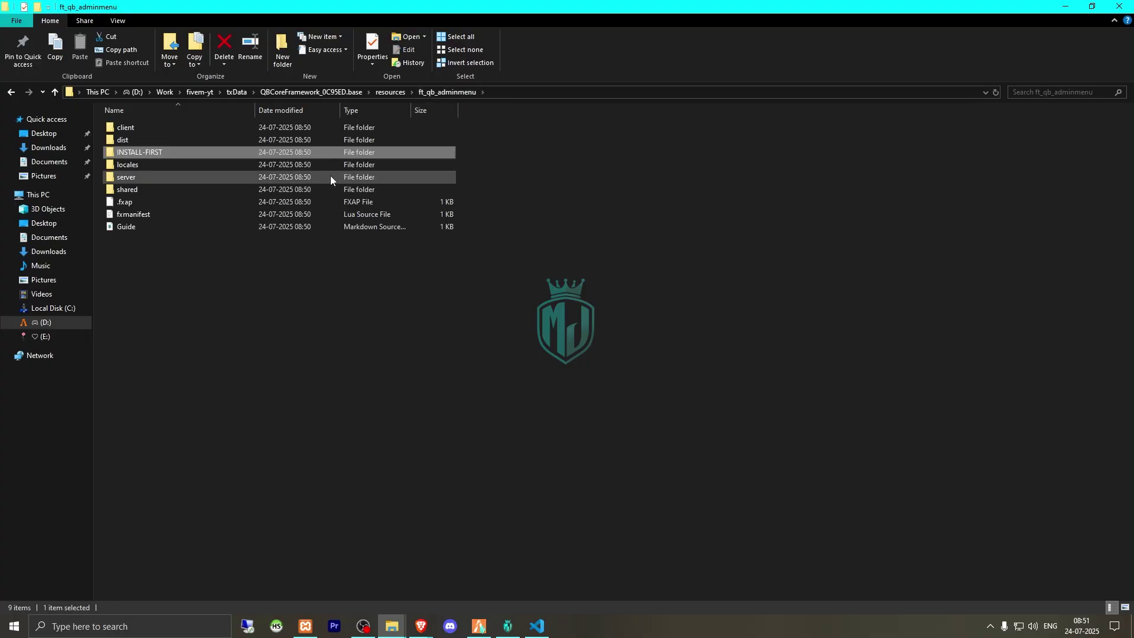
{"action": "double_click", "coordinate": [183, 189]}
{"action": "double_click", "coordinate": [179, 127]}
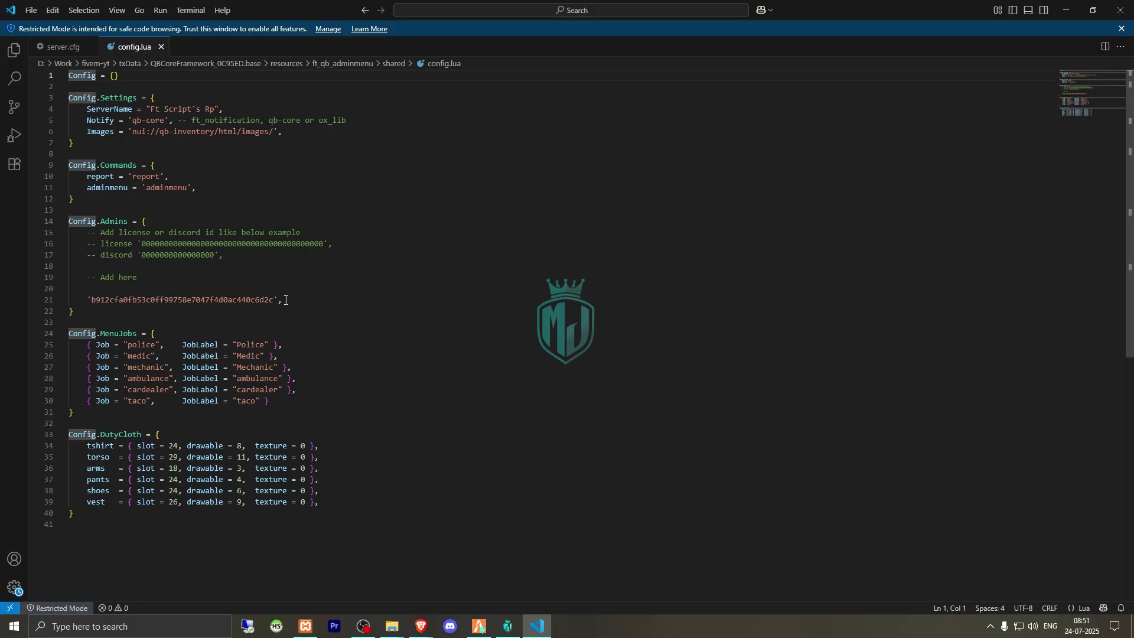
{"action": "left_click", "coordinate": [132, 288]}
Delete the old qb-adminmenu folder from the [qb] folder in the server's resources
{"action": "mouse_move", "coordinate": [392, 626]}
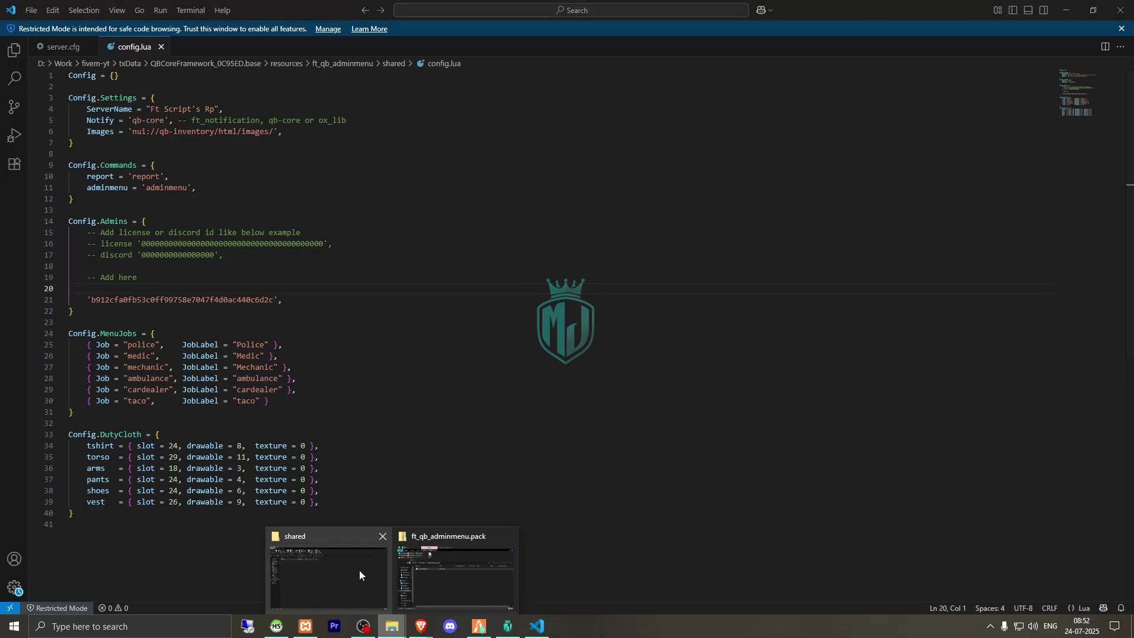
{"action": "left_click", "coordinate": [360, 570]}
{"action": "left_click", "coordinate": [400, 92]}
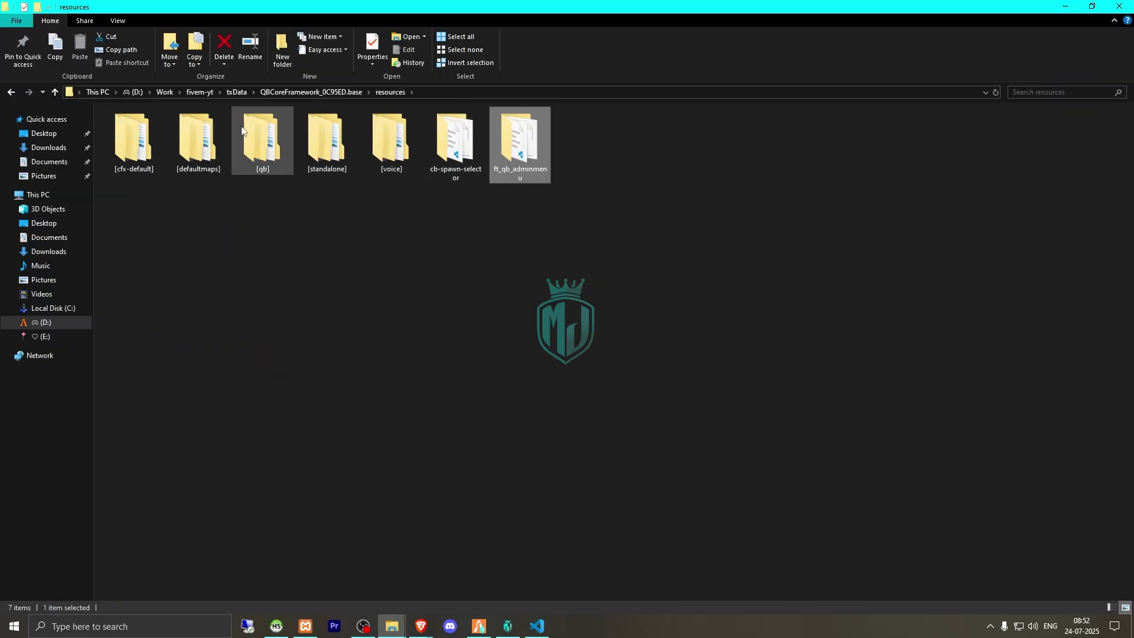
{"action": "double_click", "coordinate": [290, 140]}
{"action": "right_click", "coordinate": [154, 143]}
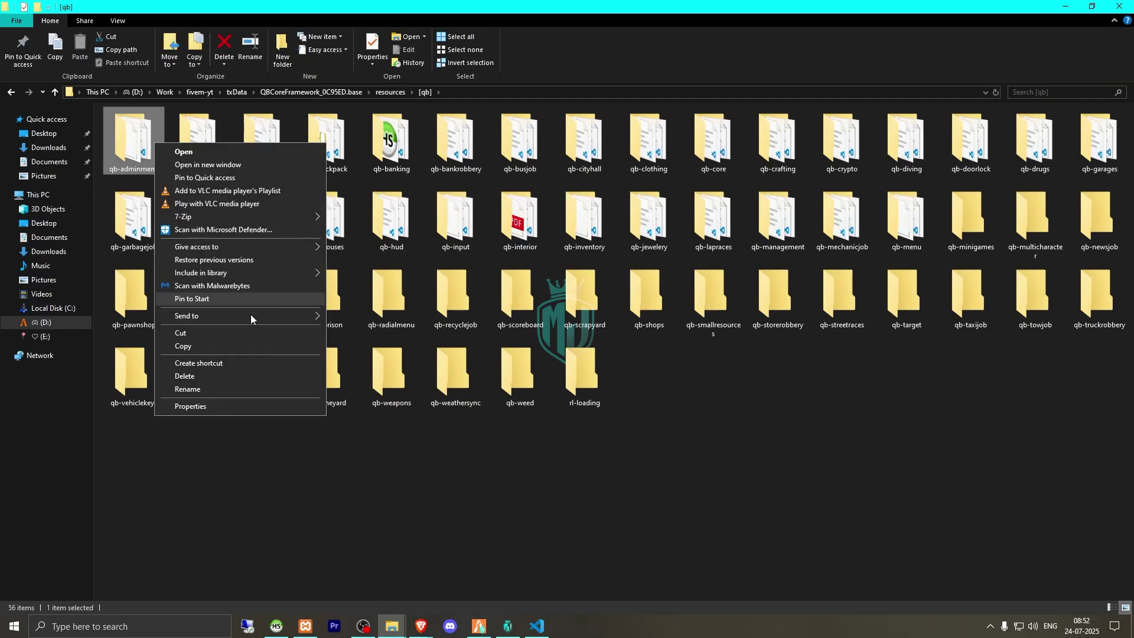
{"action": "left_click", "coordinate": [217, 377]}
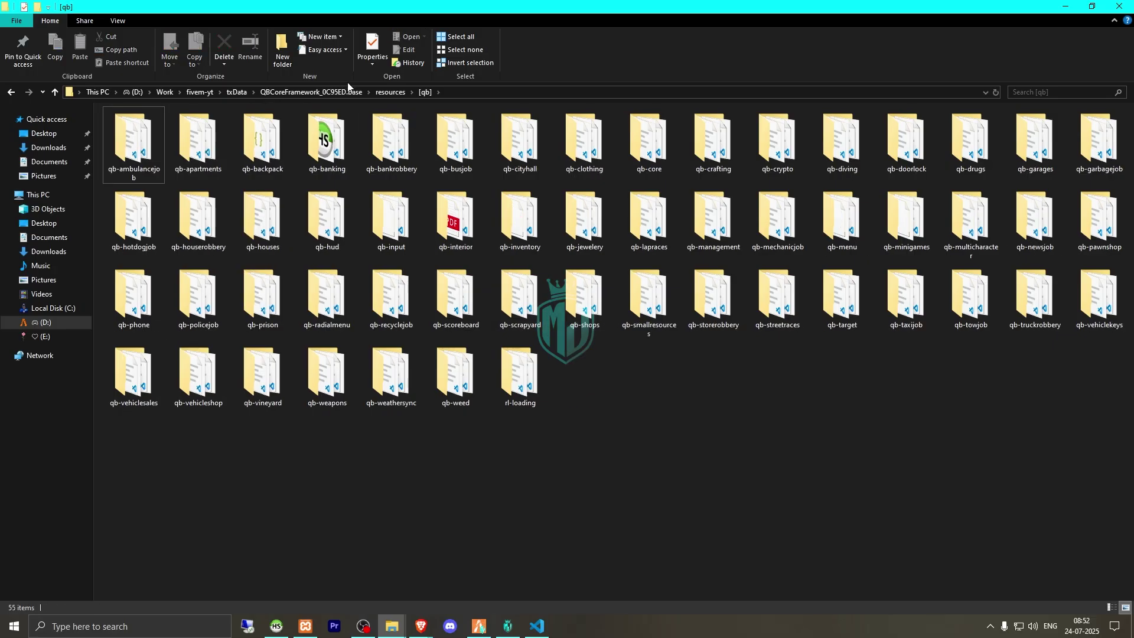
Connect to the FiveM Database session in HeidiSQL, run database.sql on qbcoreframework_0c95ed, and close the program
{"action": "left_click", "coordinate": [391, 92]}
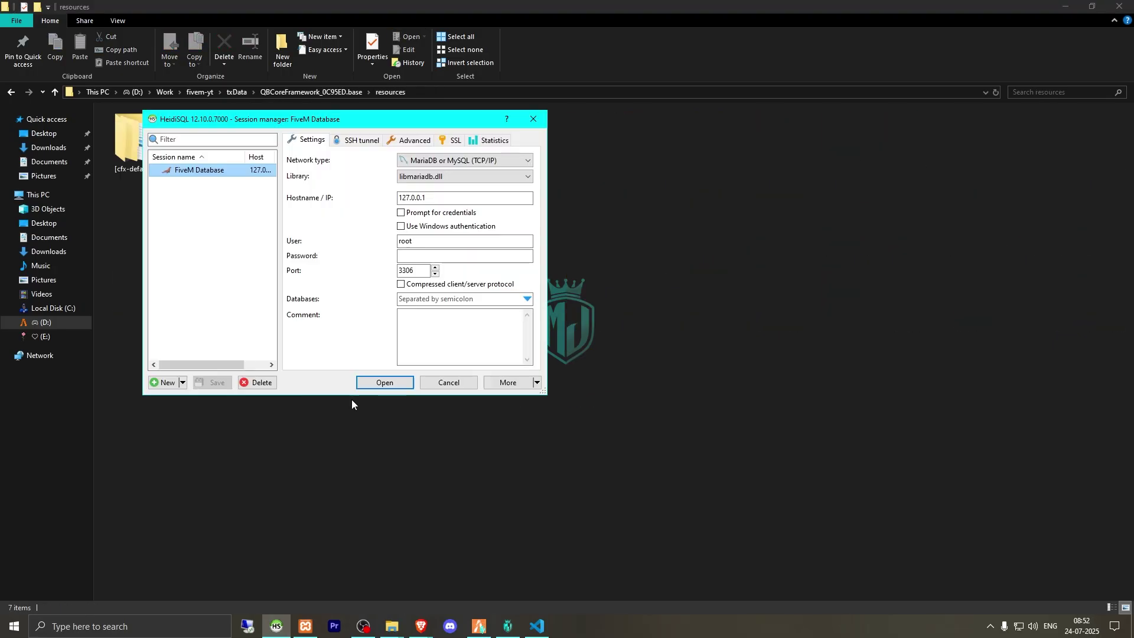
{"action": "left_click", "coordinate": [380, 385]}
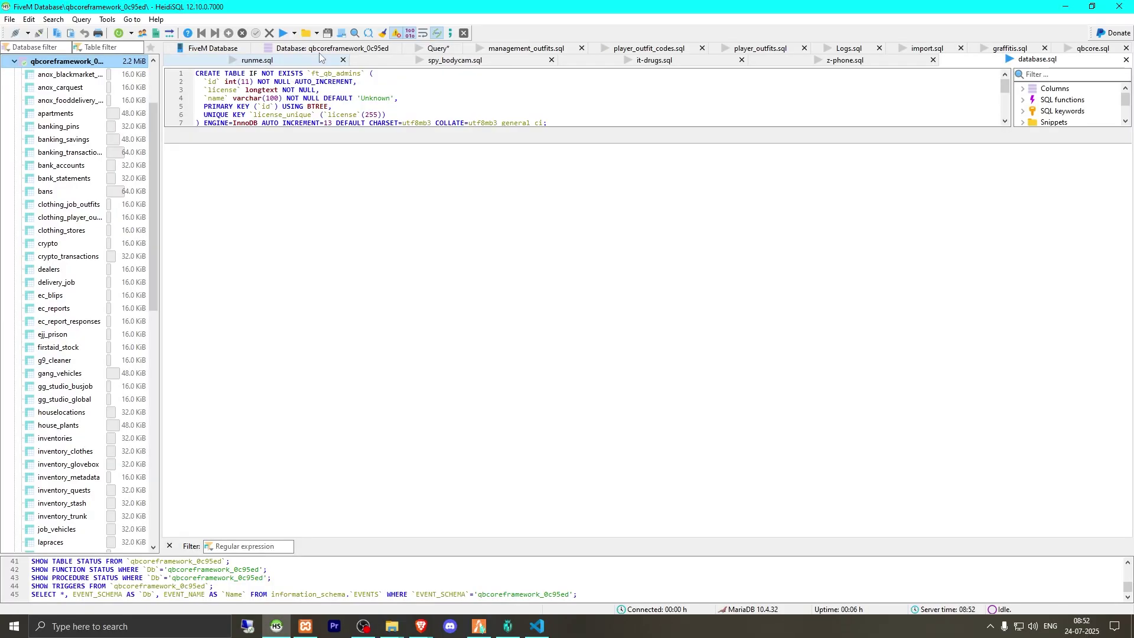
{"action": "left_click", "coordinate": [283, 32]}
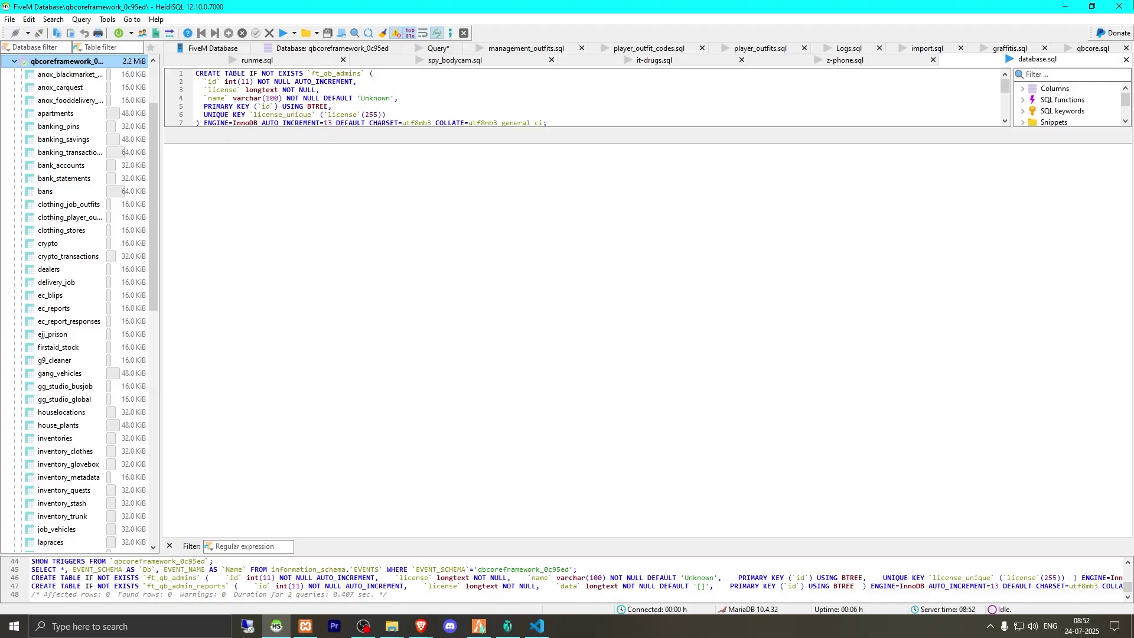
{"action": "left_click", "coordinate": [1119, 6]}
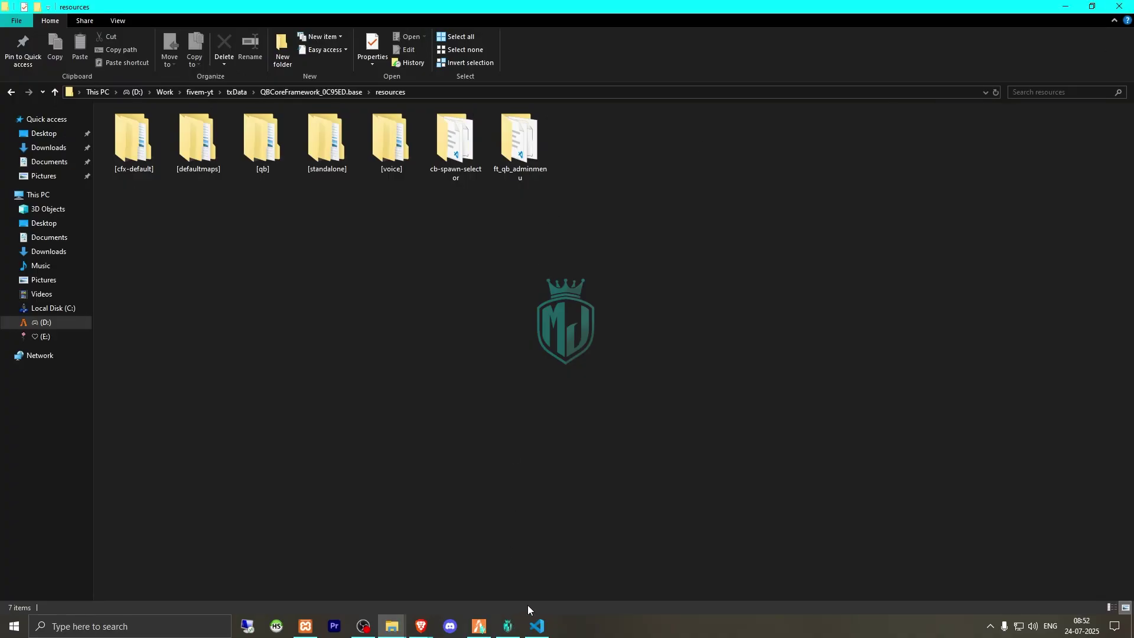
Switch to FiveM and copy the online player's current license identifier from the txAdmin menu
{"action": "left_click", "coordinate": [479, 626]}
{"action": "key", "text": "F1"}
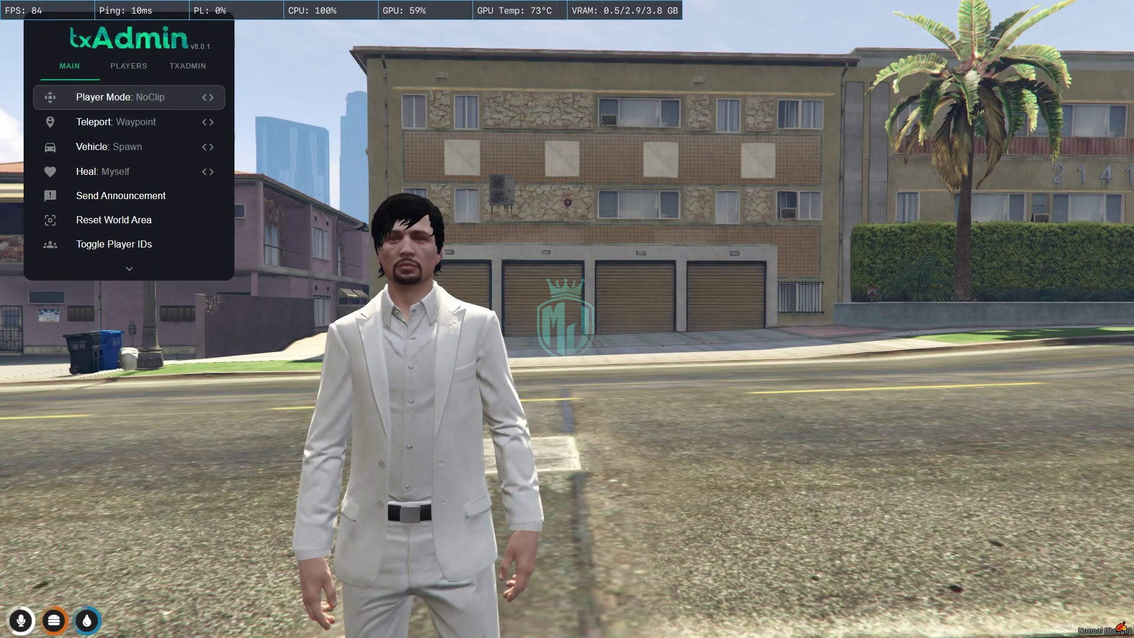
{"action": "key", "text": "Tab"}
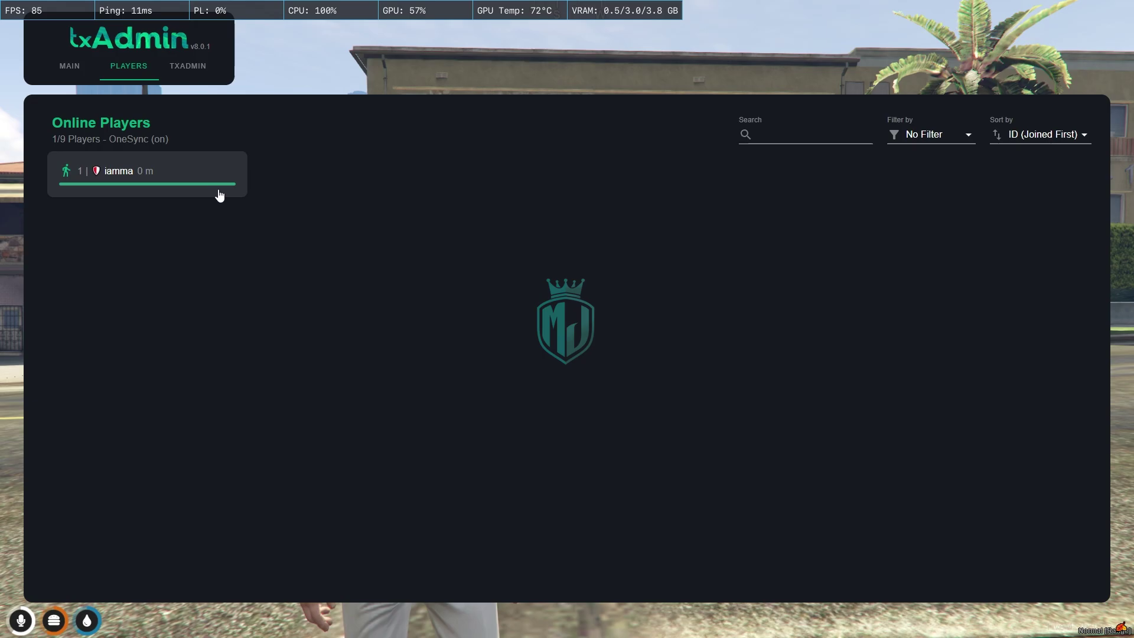
{"action": "left_click", "coordinate": [142, 171]}
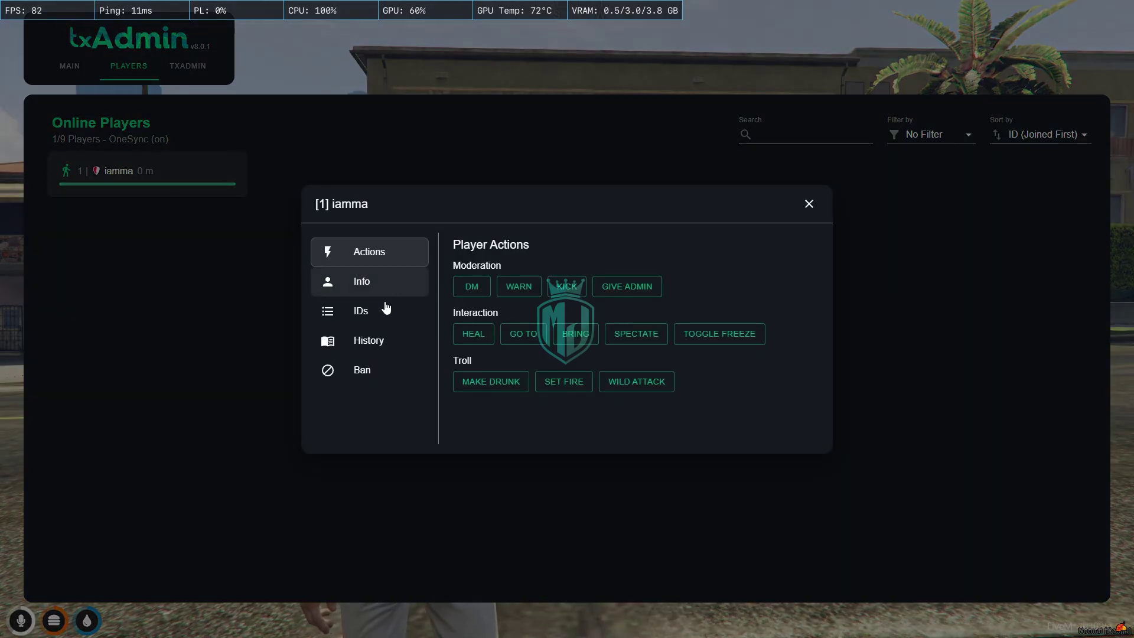
{"action": "left_click", "coordinate": [371, 342]}
{"action": "left_click", "coordinate": [361, 312]}
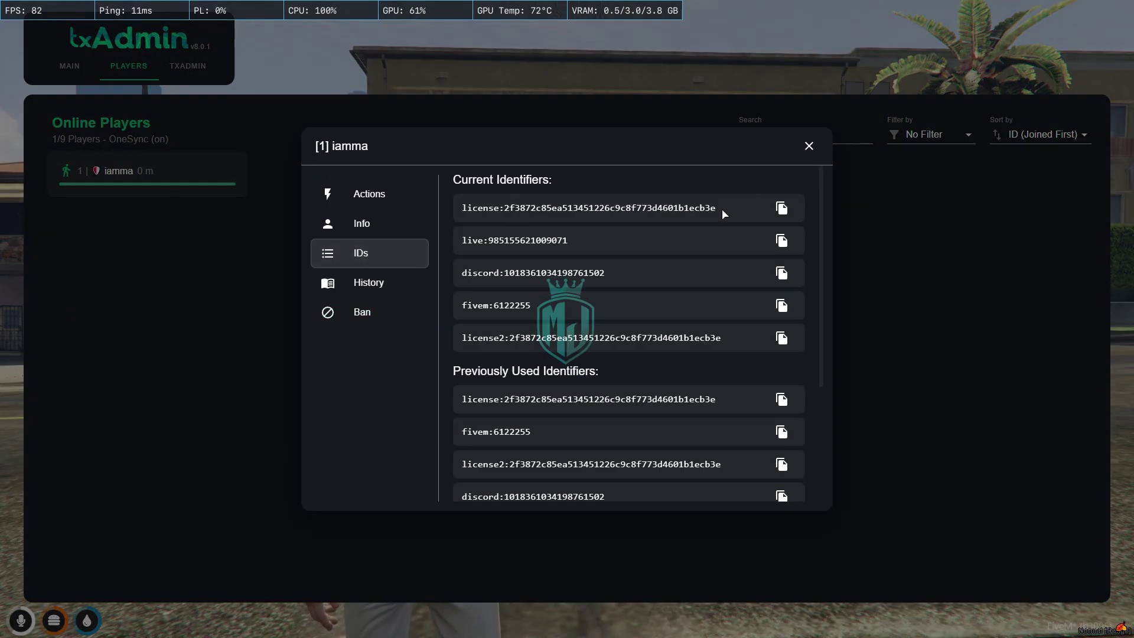
{"action": "left_click", "coordinate": [780, 218]}
Switch to Visual Studio Code and paste the player's license identifier below "Add here" in Config.Admins of config.lua
{"action": "key", "text": "super"}
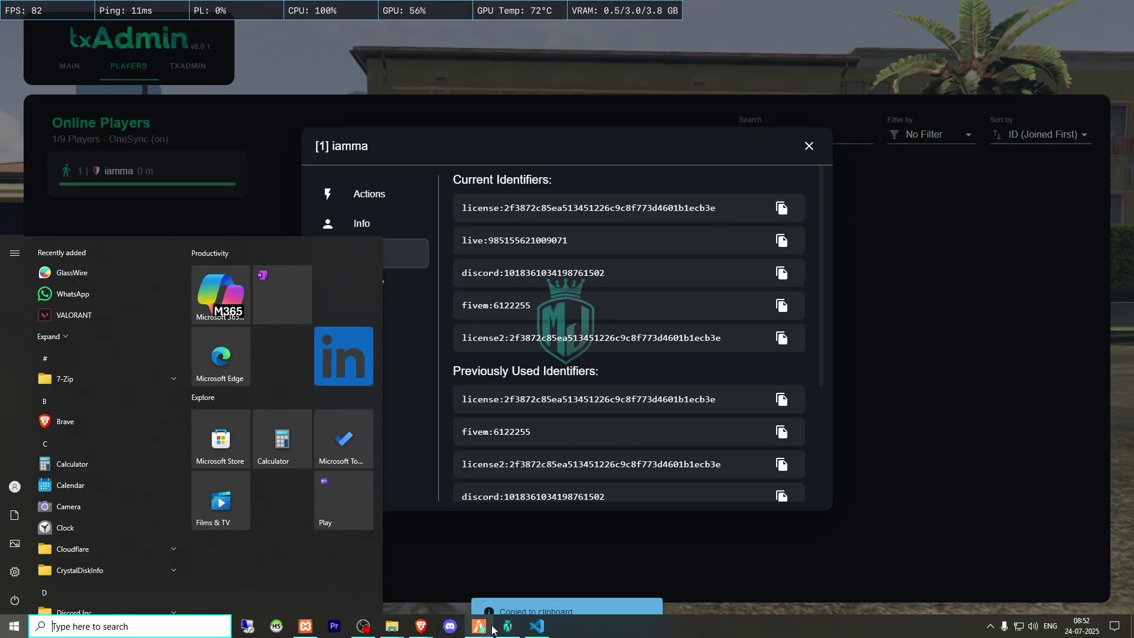
{"action": "left_click", "coordinate": [536, 628]}
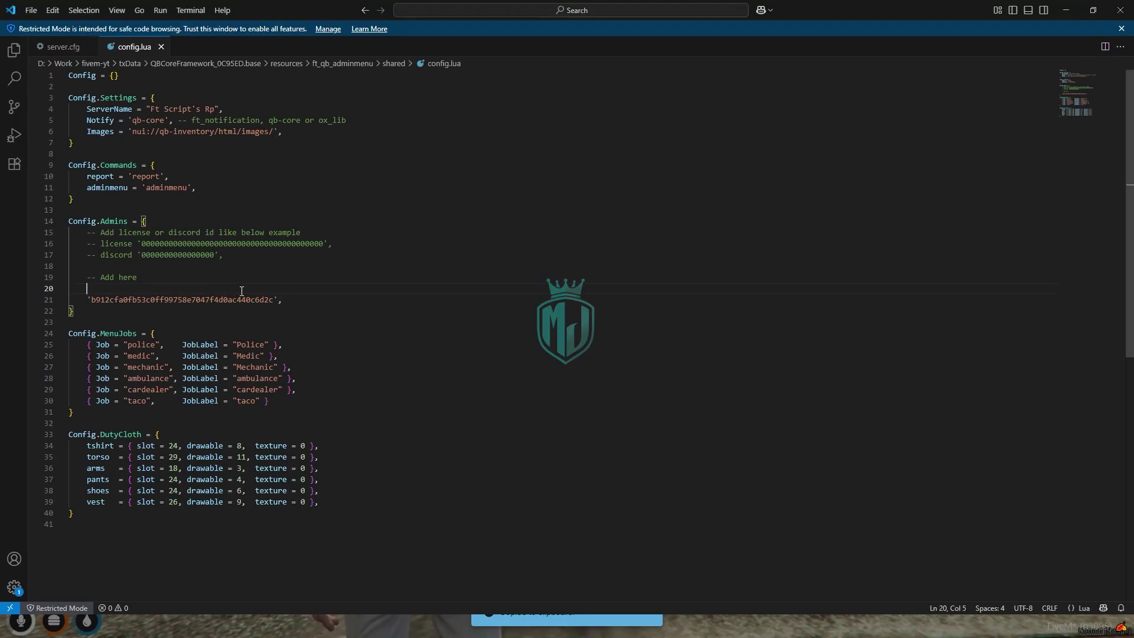
{"action": "key", "text": "ctrl+v"}
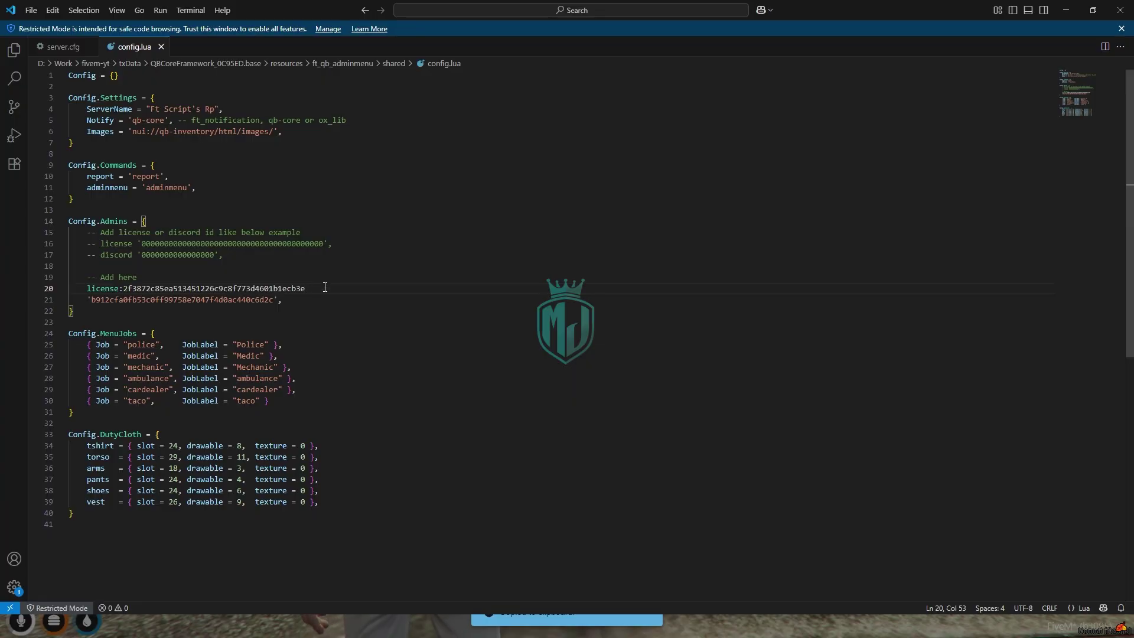
Remove the "license:" prefix from the new Config.Admins entry, wrap the identifier in single quotes and end it with a comma
{"action": "key", "text": "Left"}
{"action": "key", "text": "Left"}
{"action": "key", "text": "Left"}
{"action": "key", "text": "Left"}
{"action": "key", "text": "Left"}
{"action": "key", "text": "Left"}
{"action": "key", "text": "Left"}
{"action": "key", "text": "Left"}
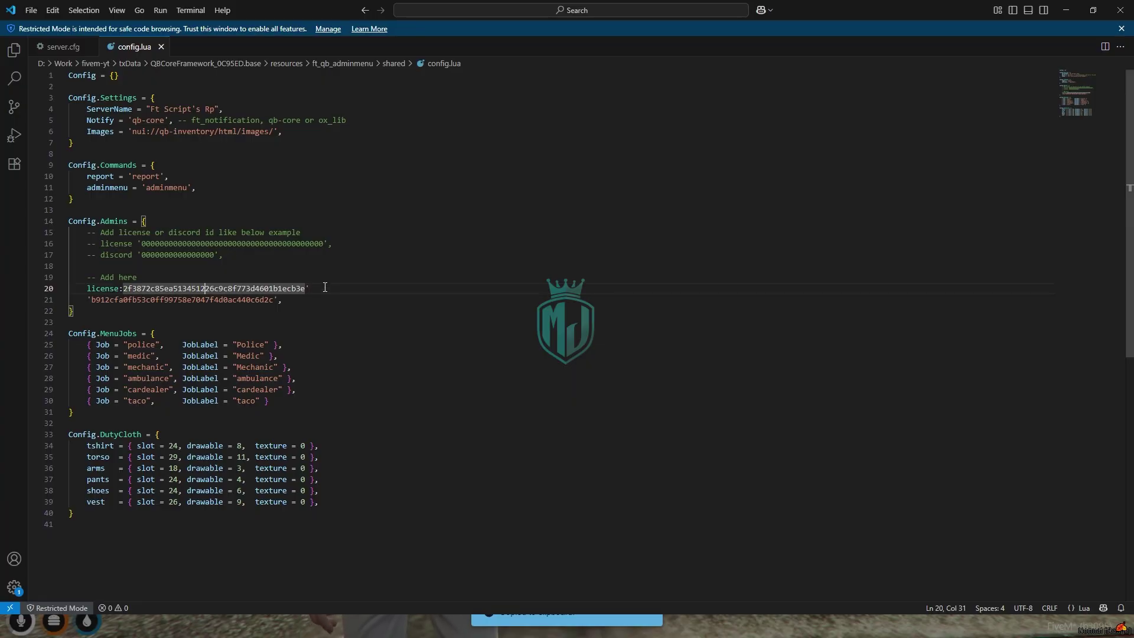
{"action": "key", "text": "Left"}
{"action": "key", "text": "Left"}
{"action": "key", "text": "Left"}
{"action": "key", "text": "Left"}
{"action": "key", "text": "Left"}
{"action": "key", "text": "Left"}
{"action": "key", "text": "Left"}
{"action": "key", "text": "Left"}
{"action": "key", "text": "Left"}
{"action": "key", "text": "Left"}
{"action": "key", "text": "Left"}
{"action": "key", "text": "Left"}
{"action": "key", "text": "Left"}
{"action": "key", "text": "Left"}
{"action": "key", "text": "Left"}
{"action": "key", "text": "BackSpace"}
{"action": "key", "text": "BackSpace"}
{"action": "key", "text": "BackSpace"}
{"action": "key", "text": "BackSpace"}
{"action": "key", "text": "BackSpace"}
{"action": "key", "text": "BackSpace"}
{"action": "key", "text": "BackSpace"}
{"action": "key", "text": "BackSpace"}
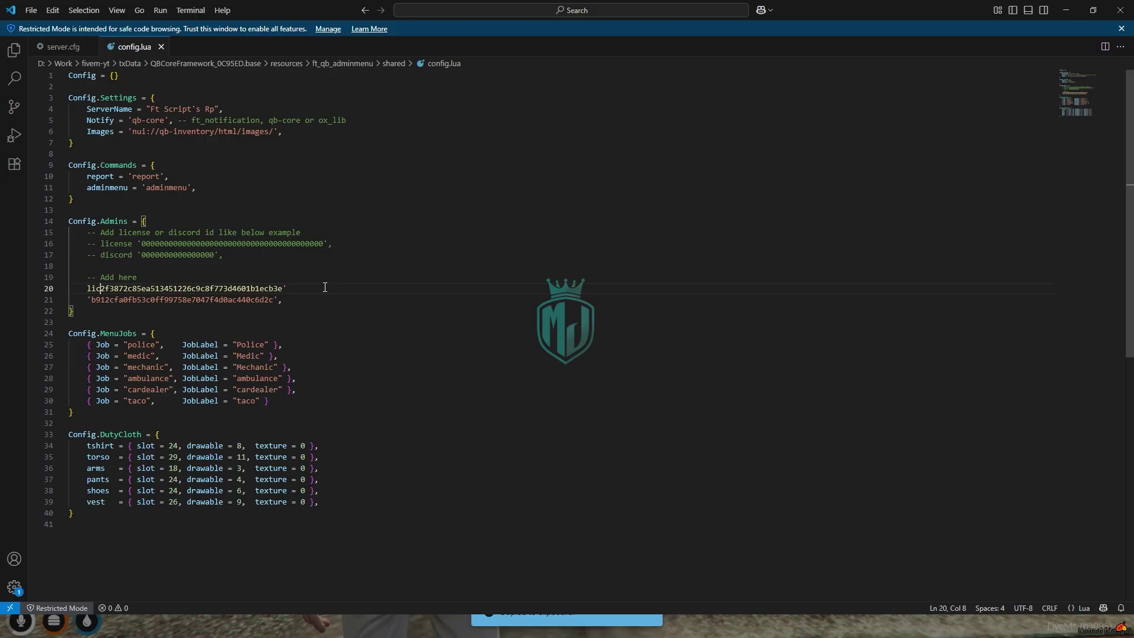
{"action": "type", "text": "'"}
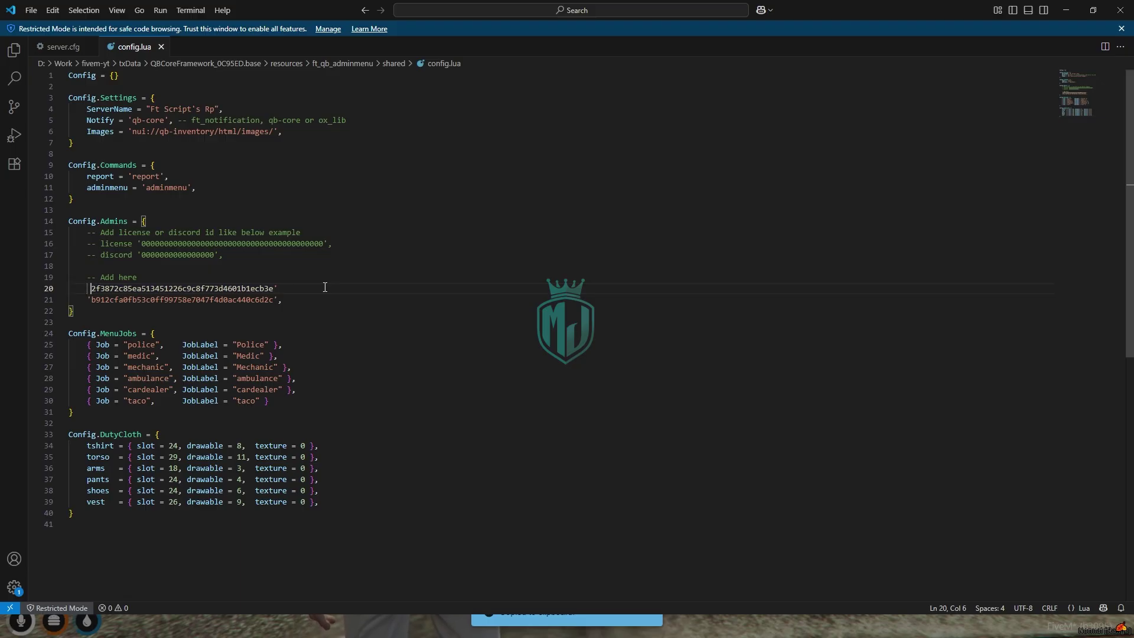
{"action": "type", "text": "'"}
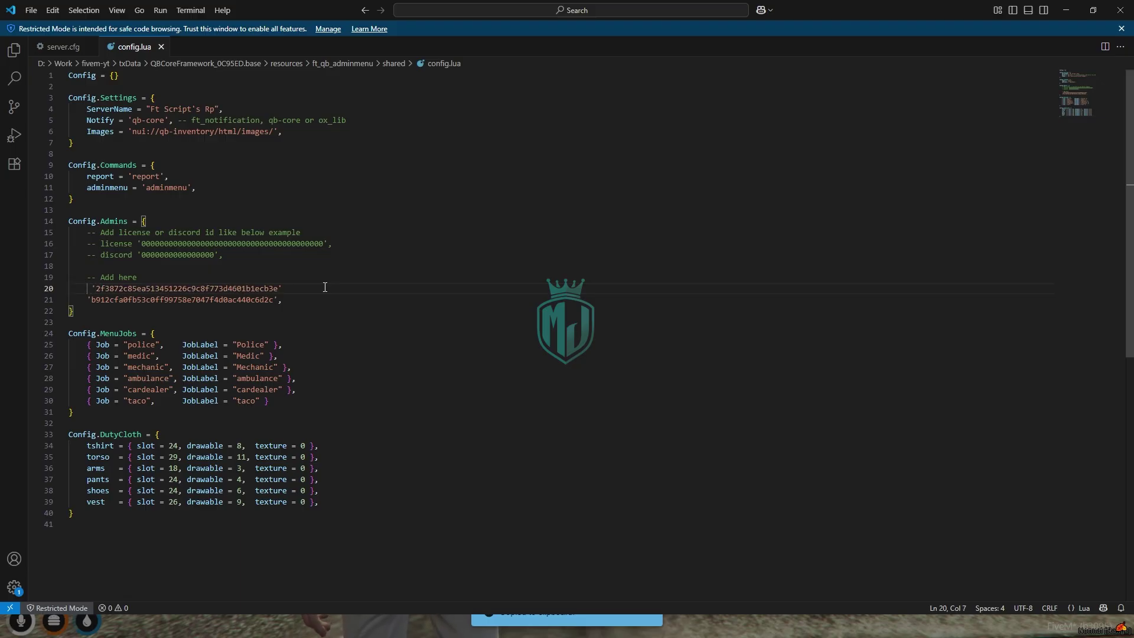
{"action": "key", "text": "BackSpace"}
{"action": "key", "text": "End"}
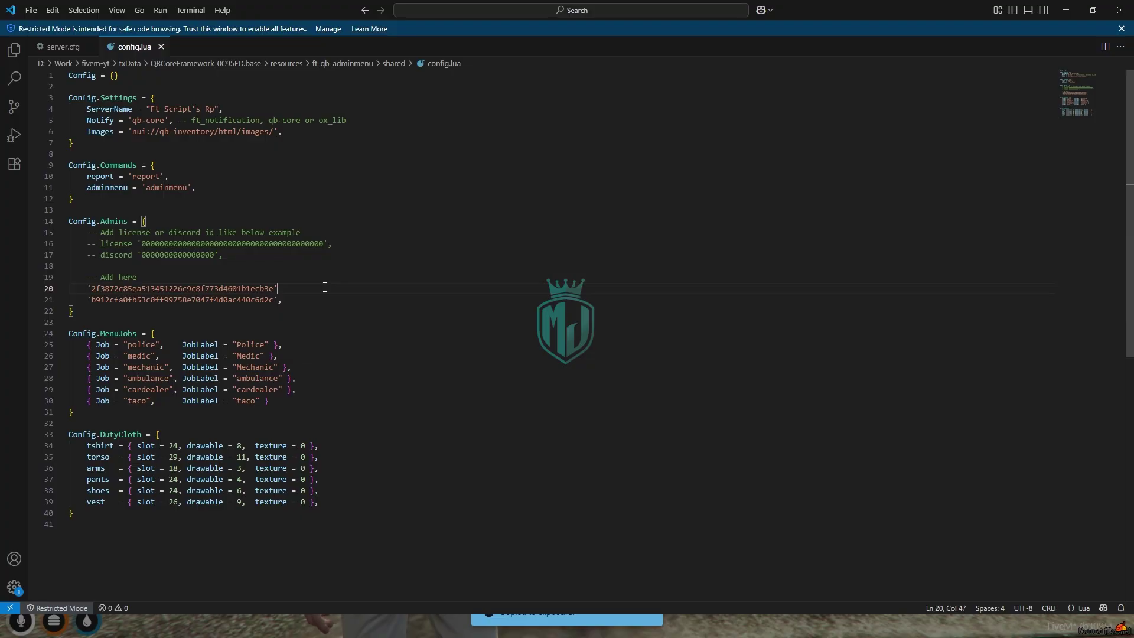
{"action": "type", "text": ","}
Switch to FiveM, close the player details, open the txAdmin page and restart the server
{"action": "left_click", "coordinate": [1071, 12]}
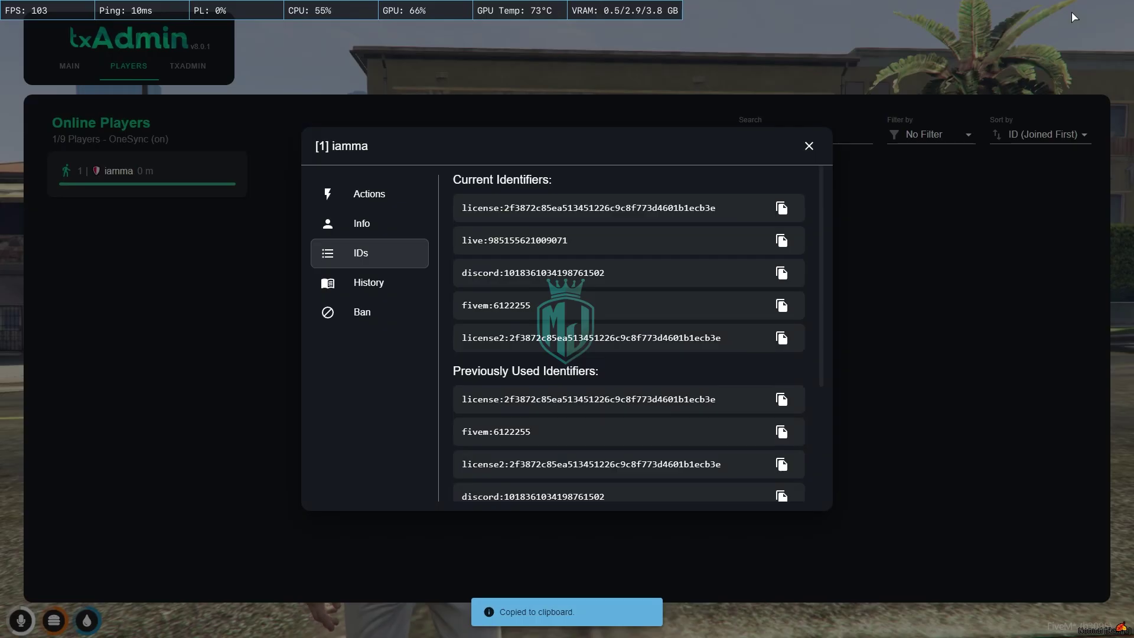
{"action": "left_click", "coordinate": [72, 63]}
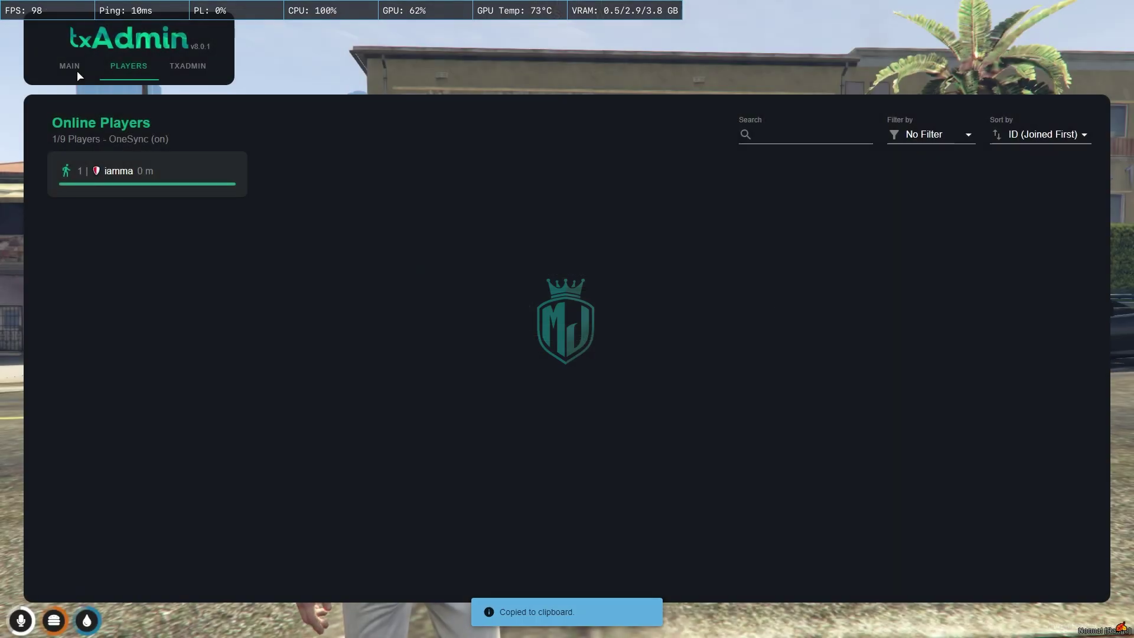
{"action": "left_click", "coordinate": [77, 69]}
{"action": "left_click", "coordinate": [188, 65]}
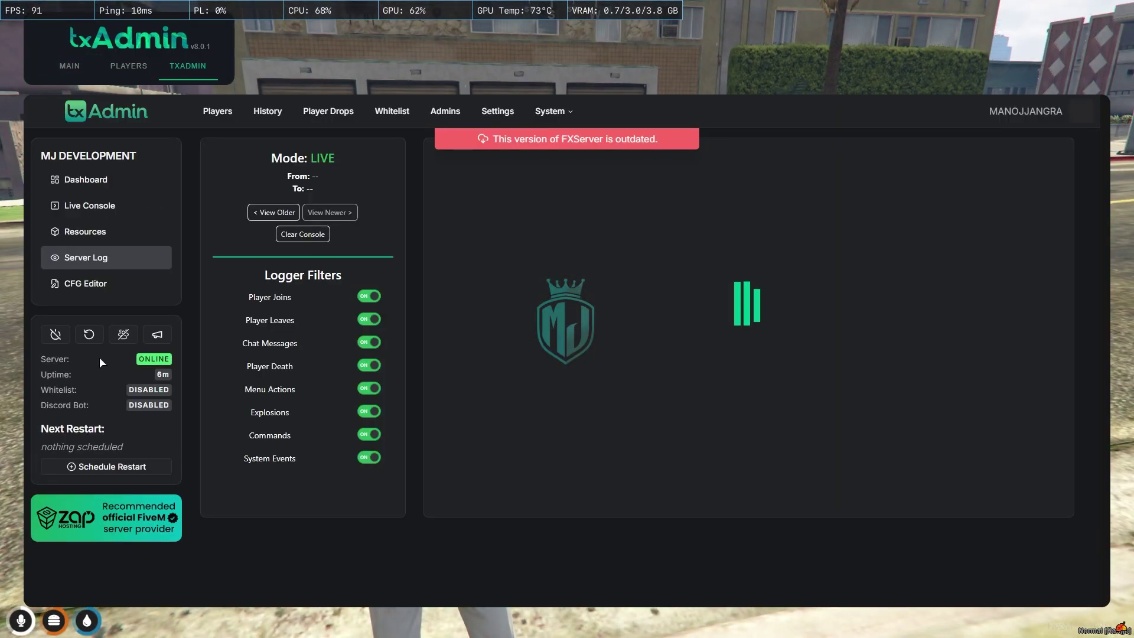
{"action": "left_click", "coordinate": [89, 335]}
{"action": "left_click", "coordinate": [676, 371]}
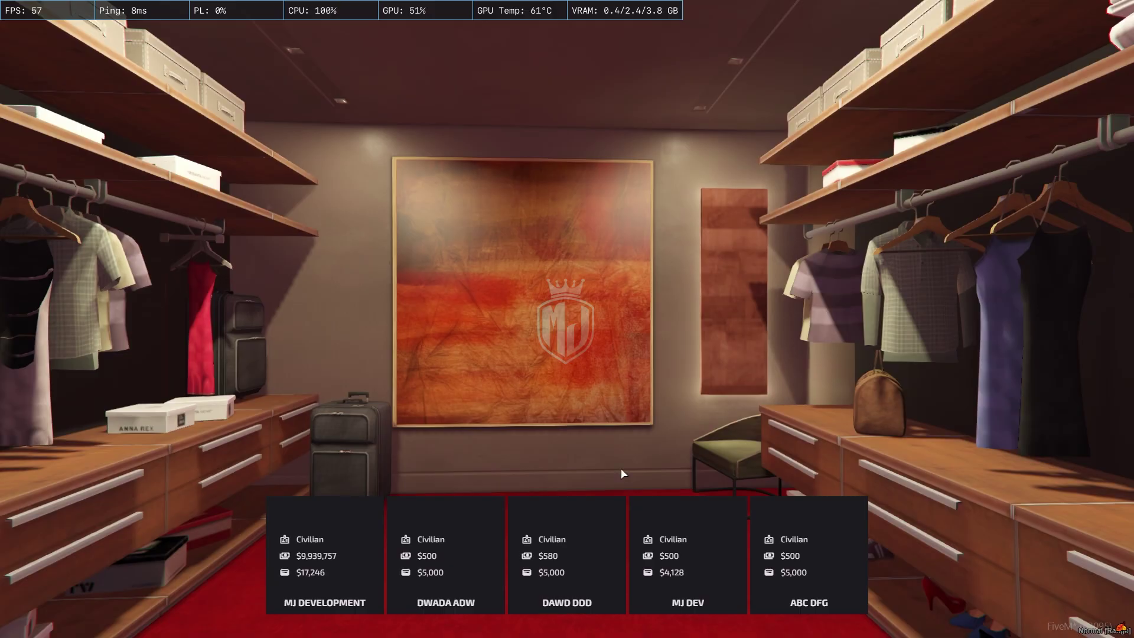
Load the first character and spawn at the middle location of the spawn map
{"action": "left_click", "coordinate": [312, 526]}
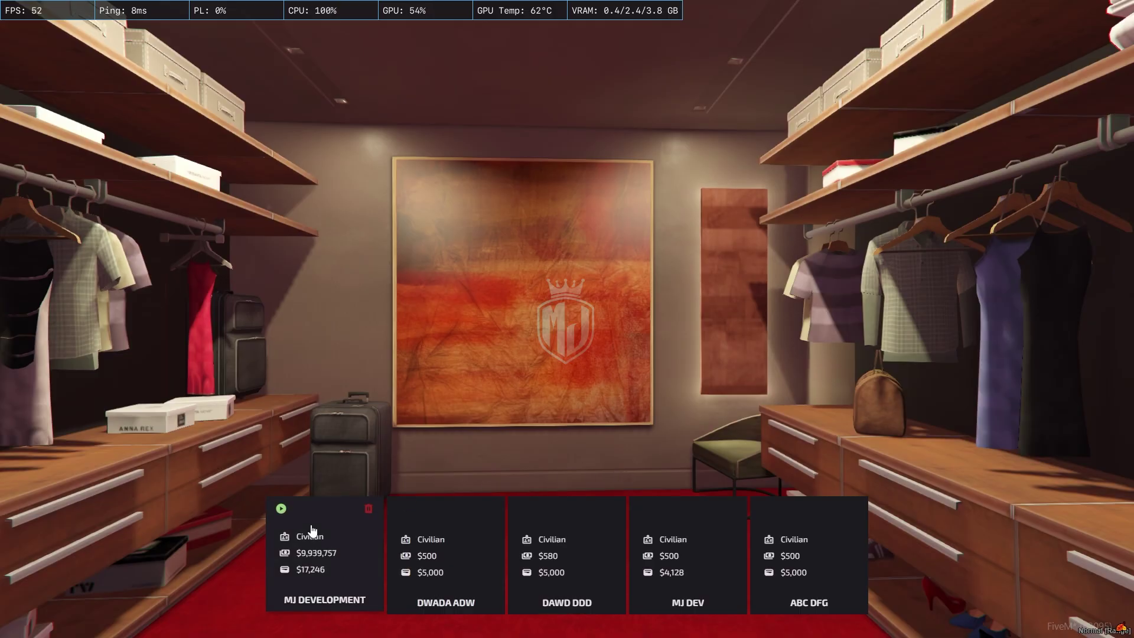
{"action": "left_click", "coordinate": [283, 510]}
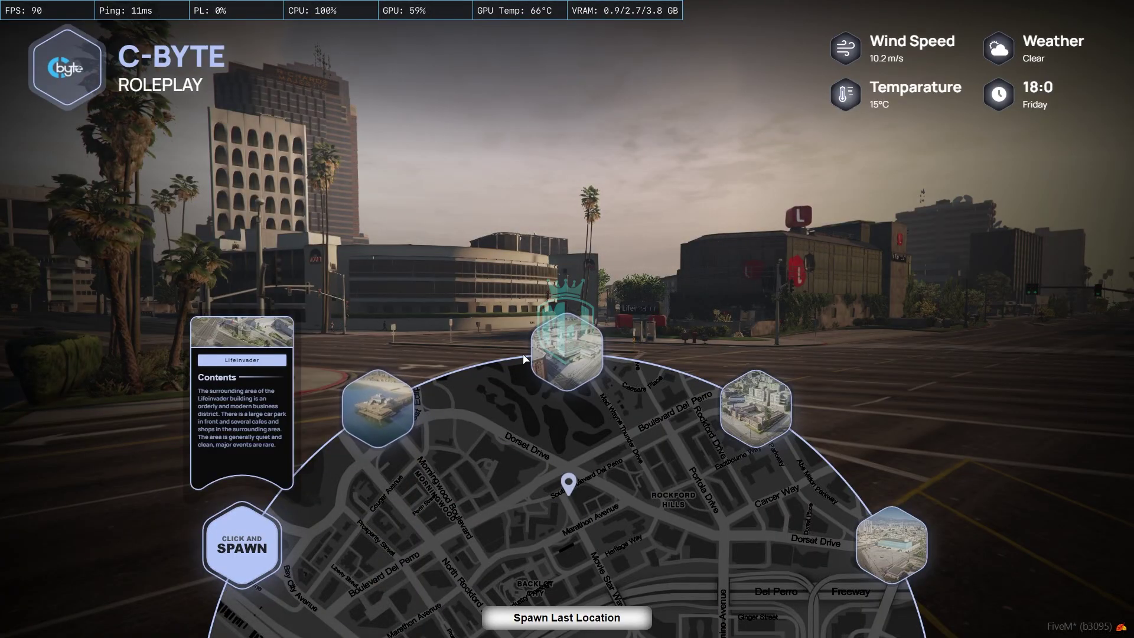
{"action": "left_click", "coordinate": [562, 350]}
{"action": "left_click", "coordinate": [563, 354]}
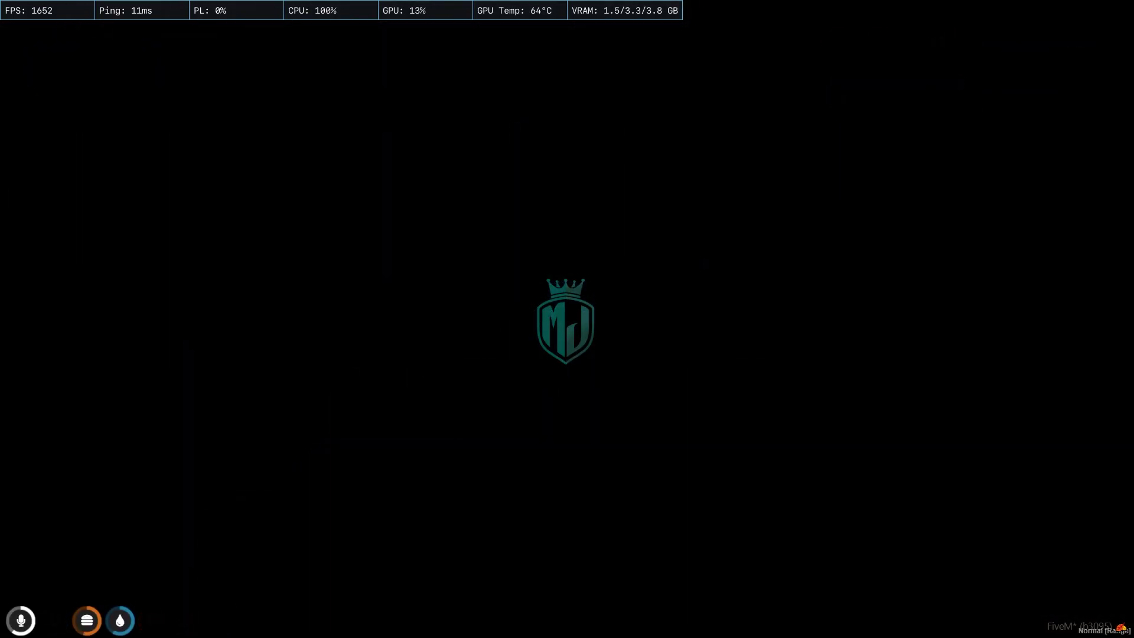
{"action": "key", "text": "d"}
{"action": "key", "text": "space"}
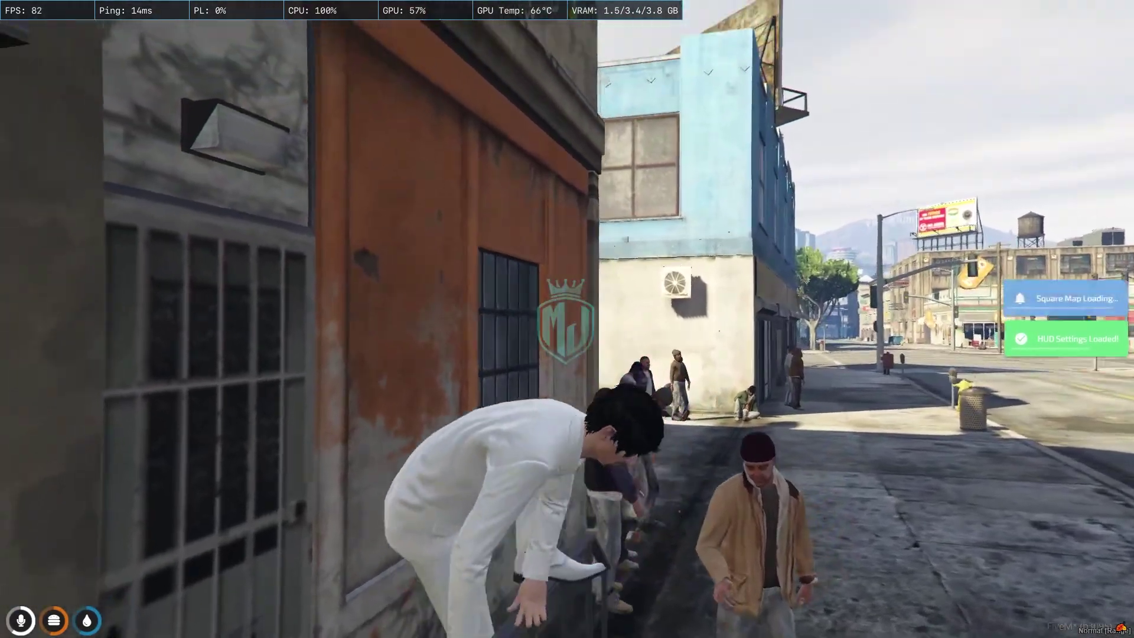
{"action": "type", "text": "s"}
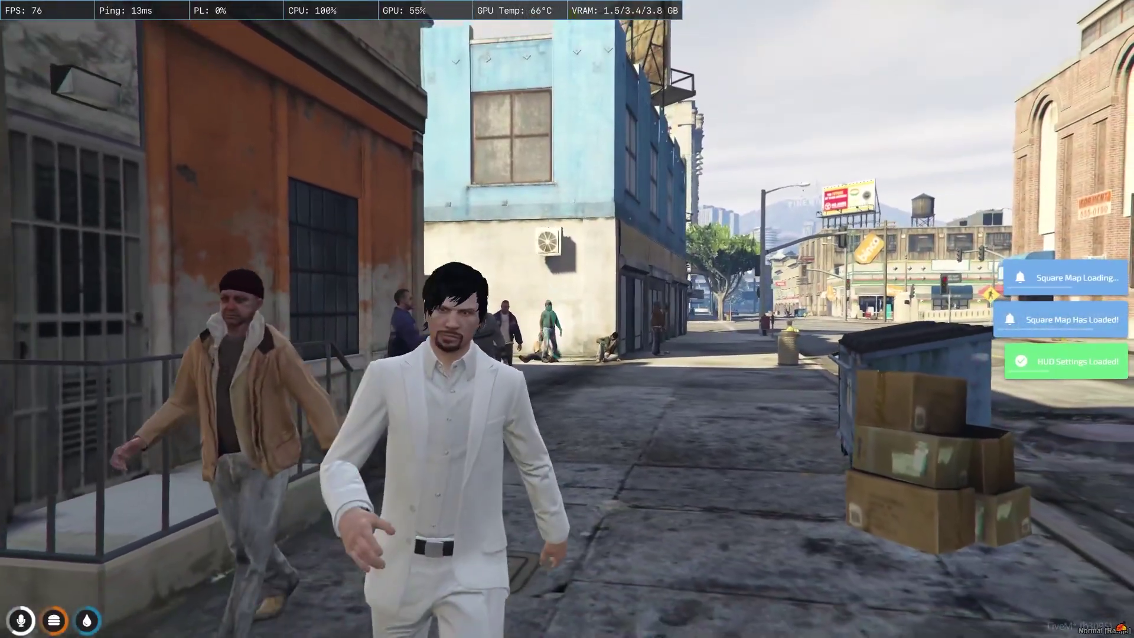
{"action": "type", "text": "t/adminmenu"}
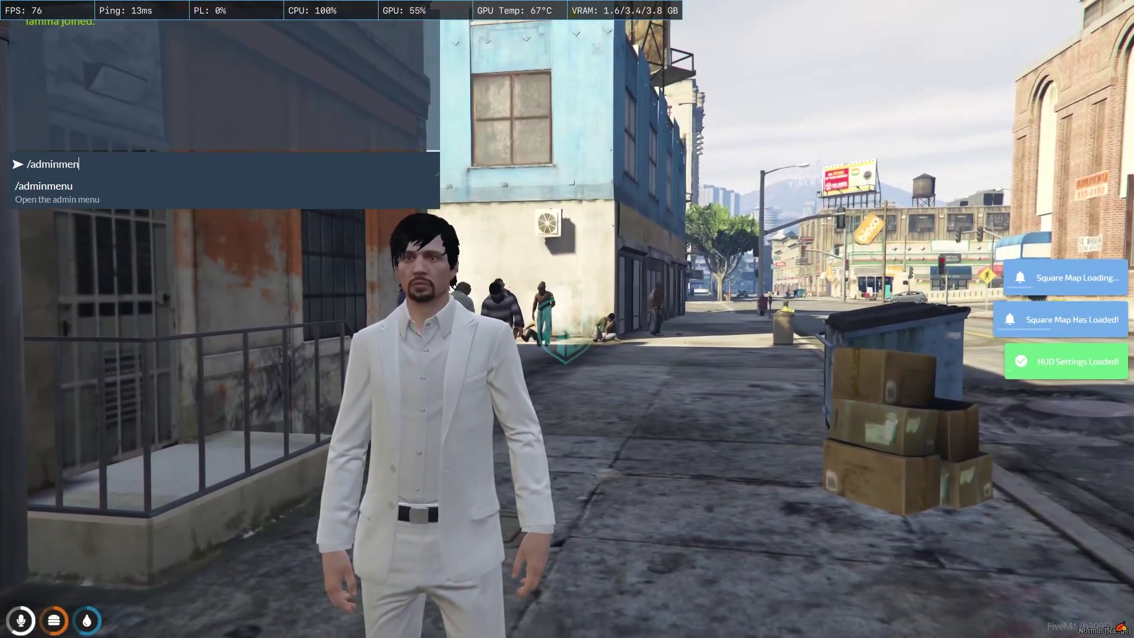
Open the admin menu with the /adminmenu chat command and highlight its server name
{"action": "key", "text": "Return"}
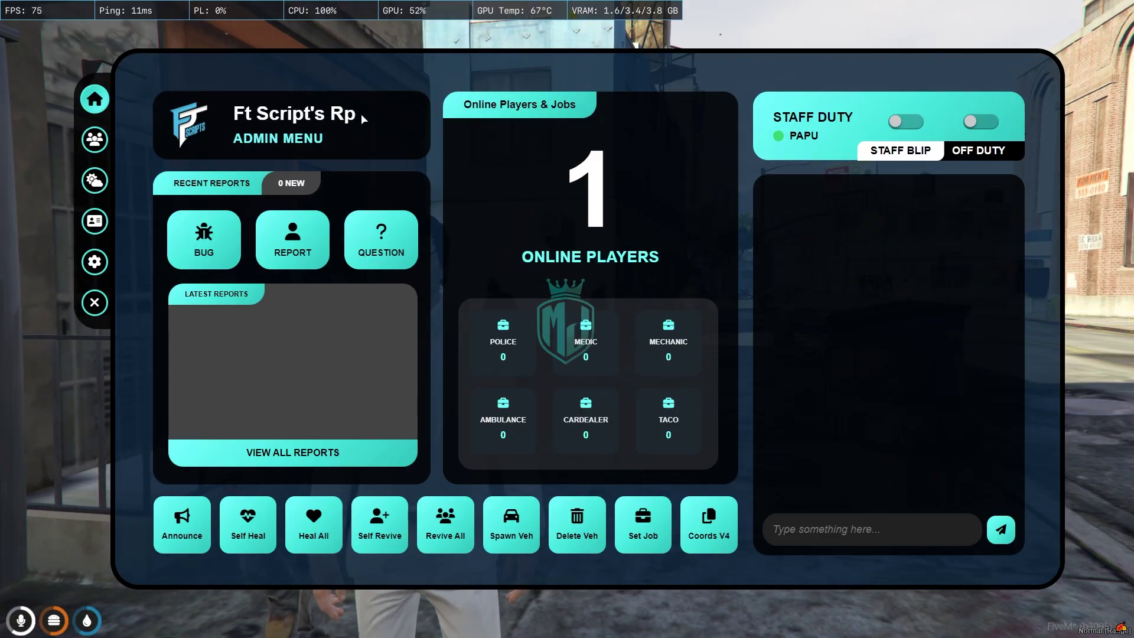
{"action": "left_click_drag", "start_coordinate": [416, 117], "coordinate": [201, 121]}
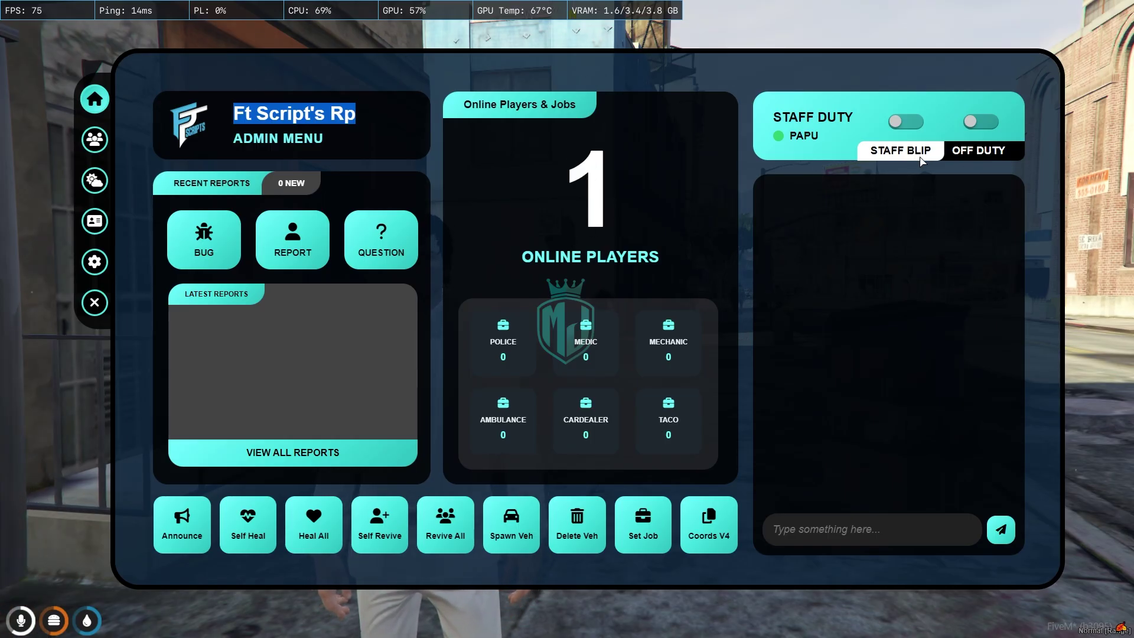
Toggle Staff Blip and go on staff duty, and close the menu to inspect the character's staff outfit and label
{"action": "left_click", "coordinate": [913, 124]}
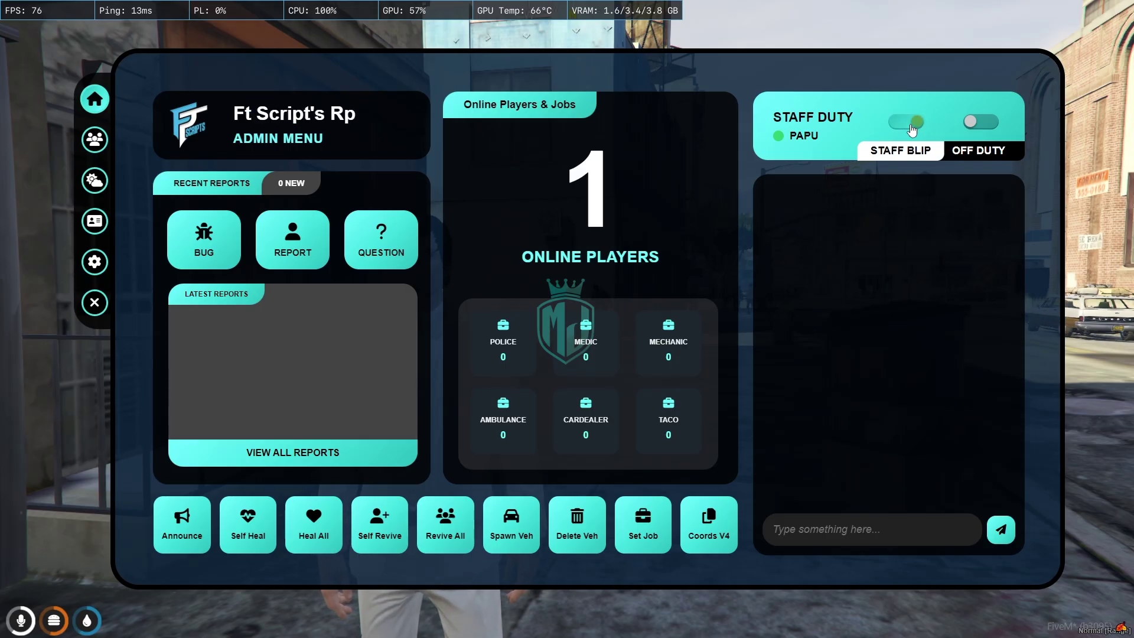
{"action": "left_click", "coordinate": [977, 124]}
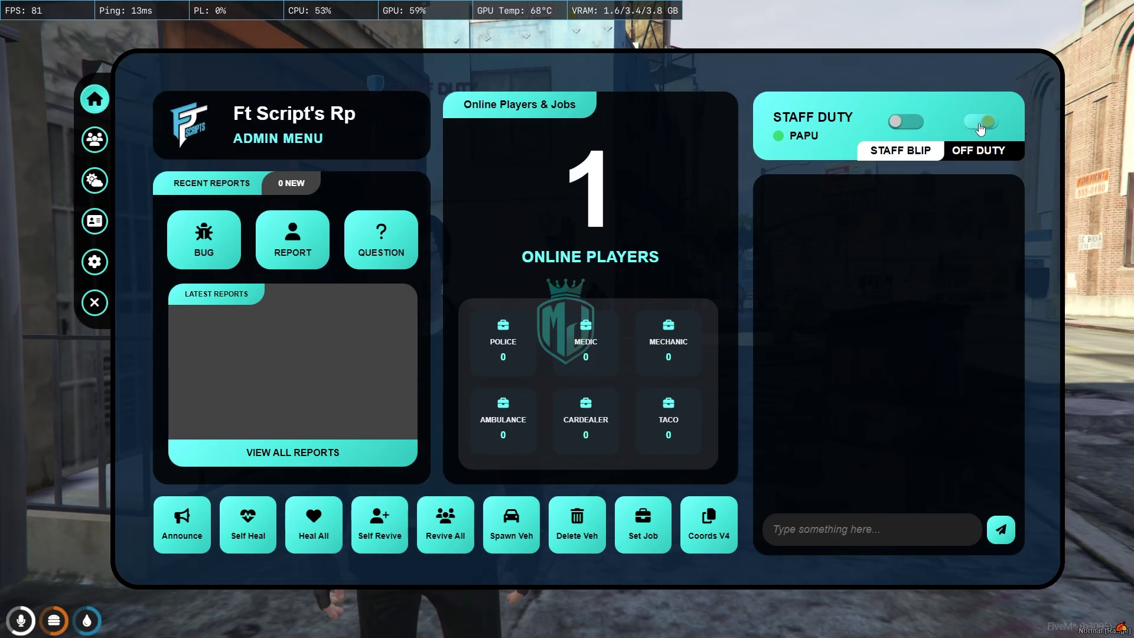
{"action": "left_click", "coordinate": [981, 125]}
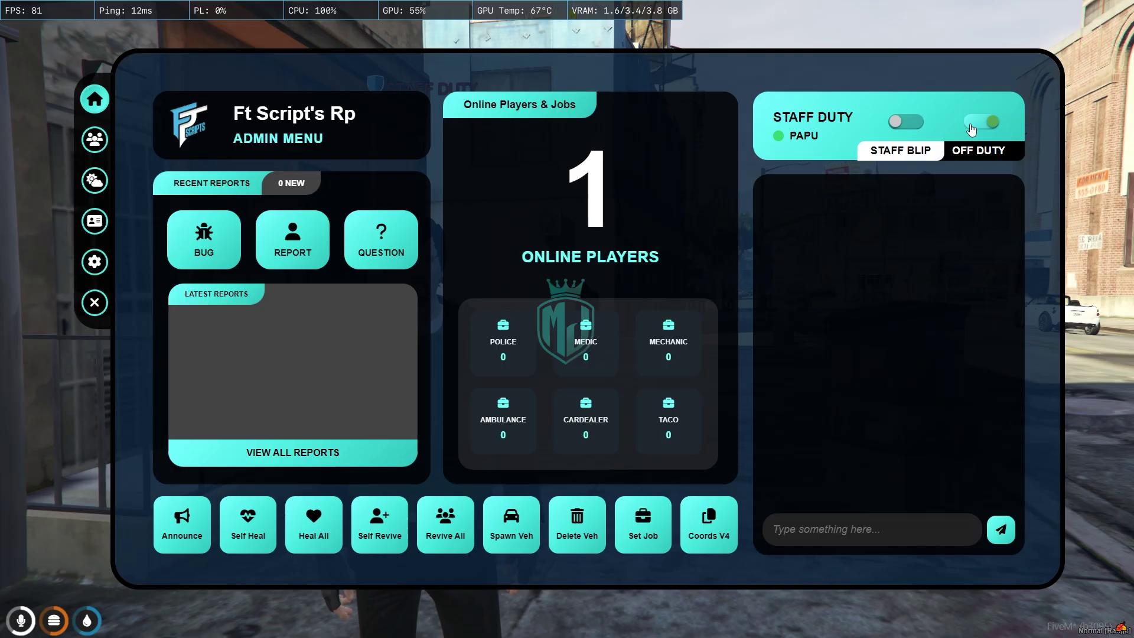
{"action": "key", "text": "Escape"}
{"action": "key", "text": "w"}
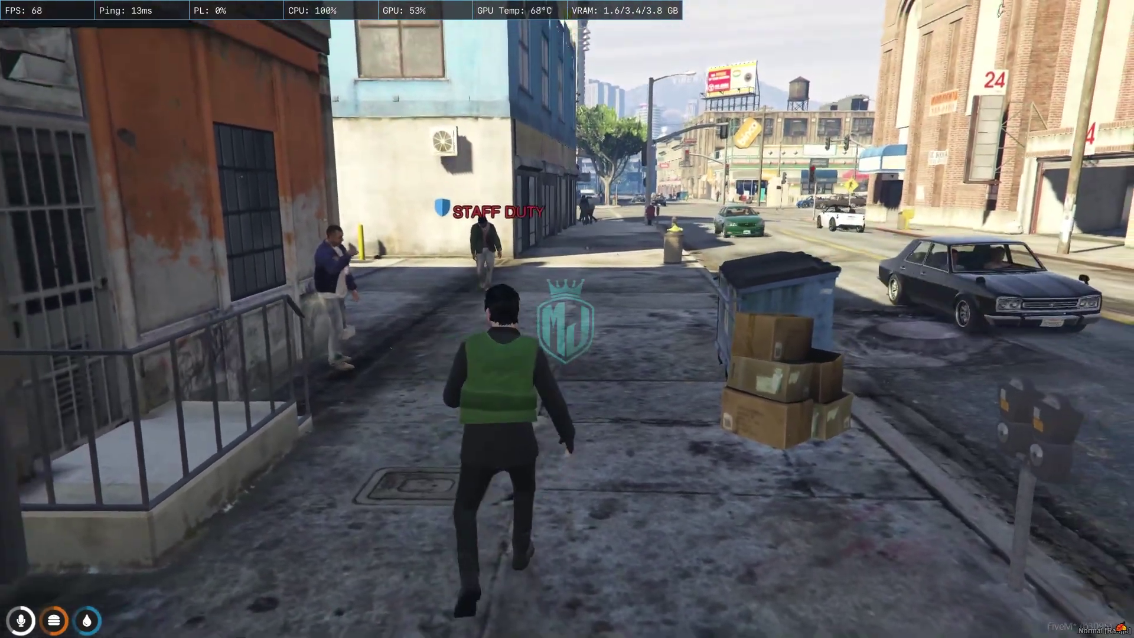
{"action": "key", "text": "s"}
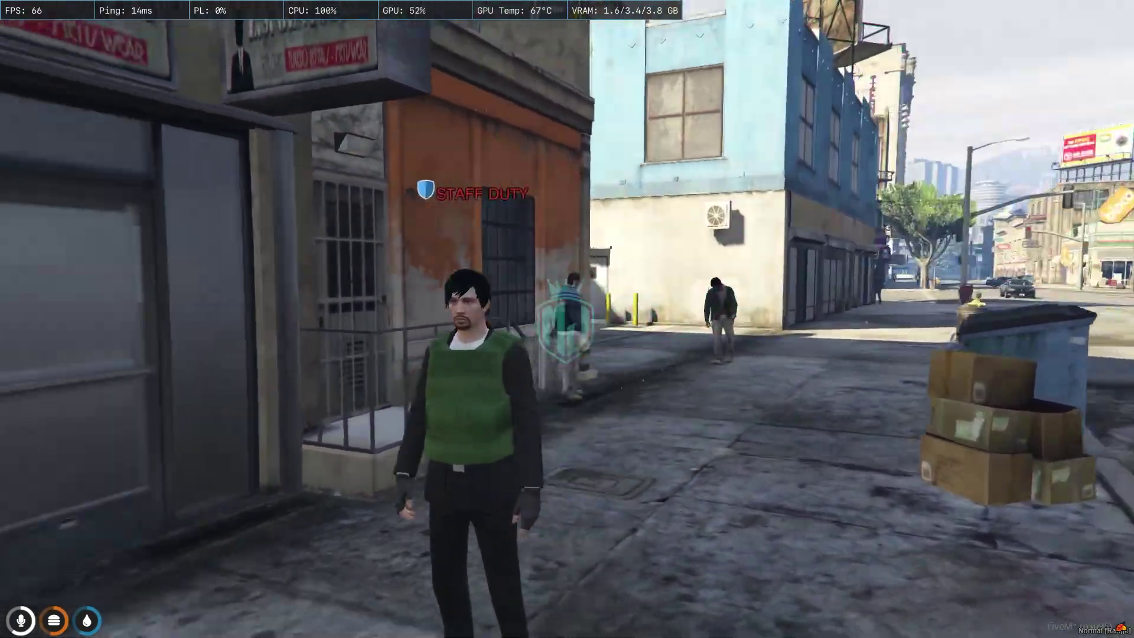
{"action": "key", "text": "w"}
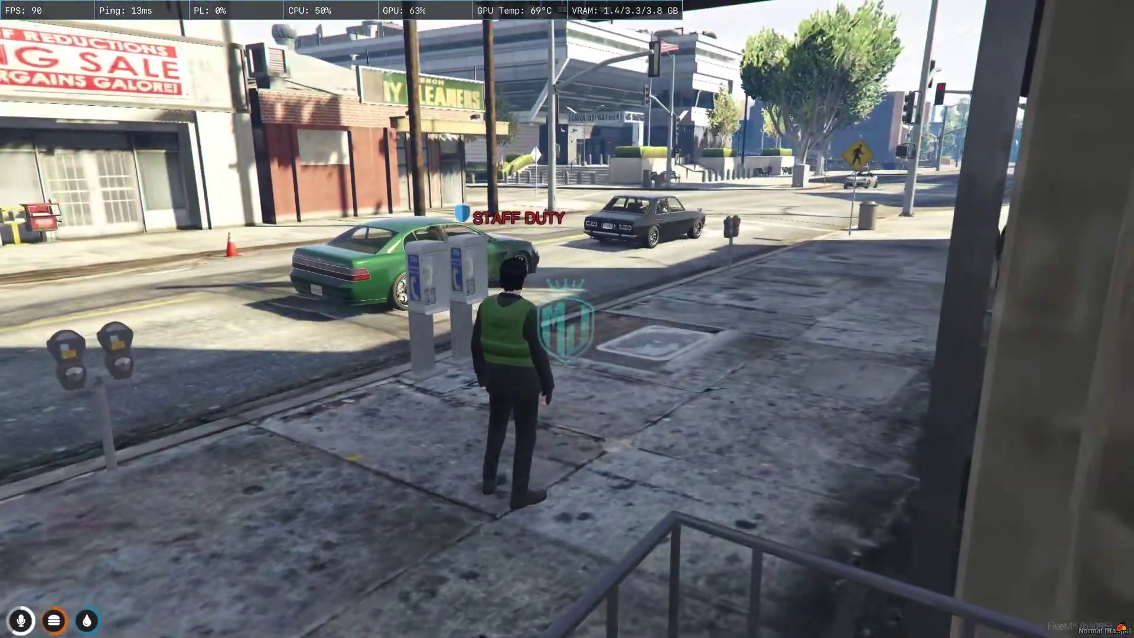
Reopen the admin menu by reusing the previous chat command, go off staff duty and close the menu
{"action": "key", "text": "t"}
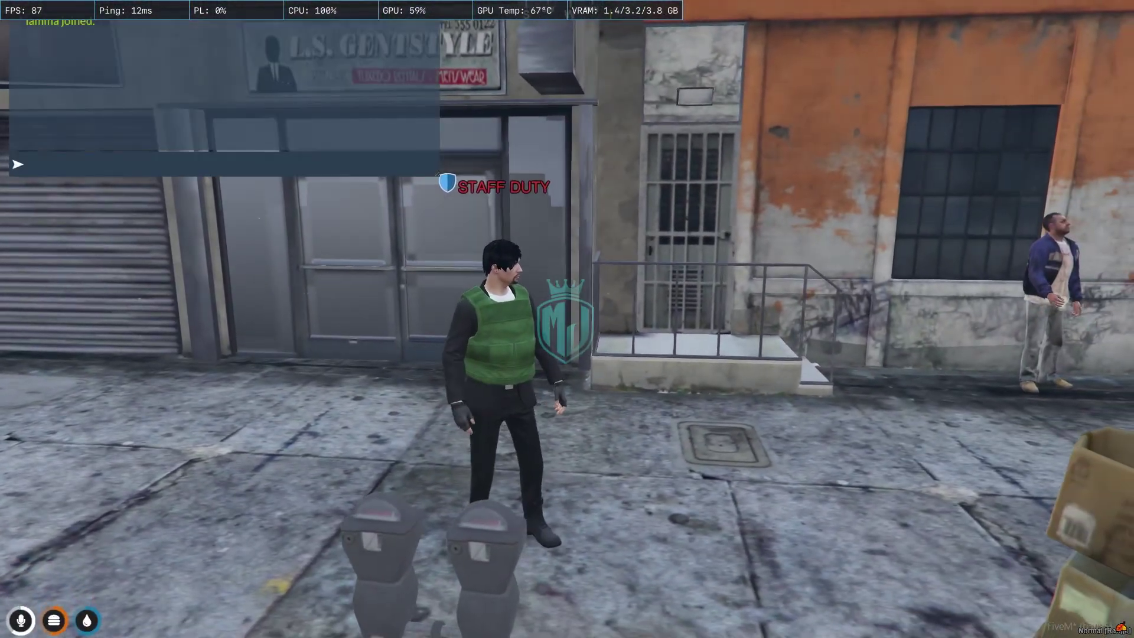
{"action": "key", "text": "Up"}
{"action": "key", "text": "Return"}
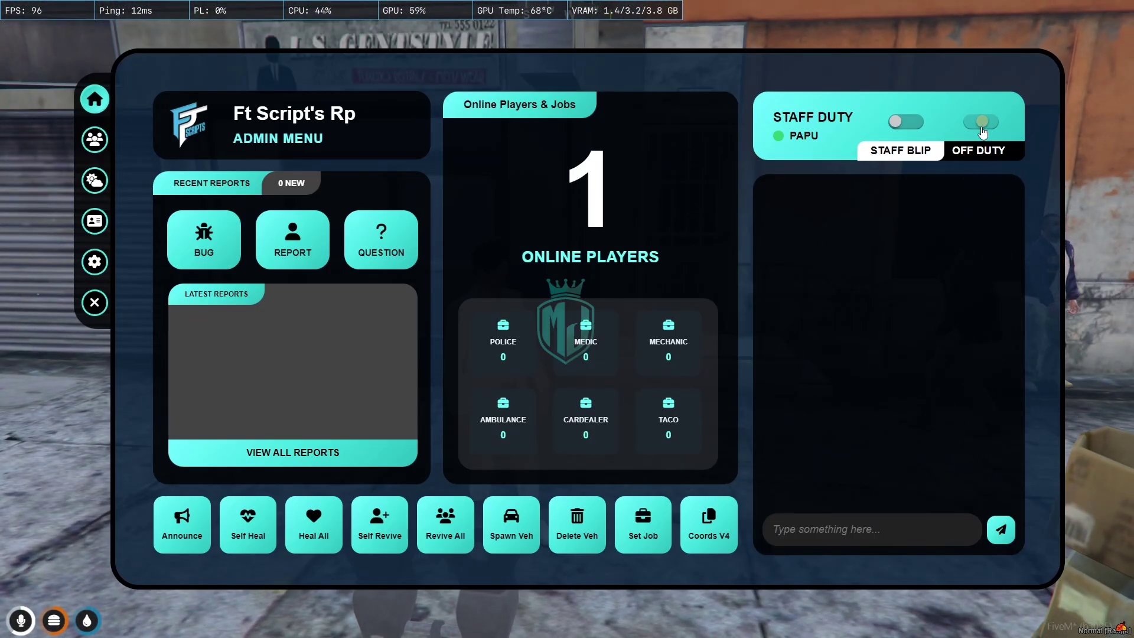
{"action": "key", "text": "Escape"}
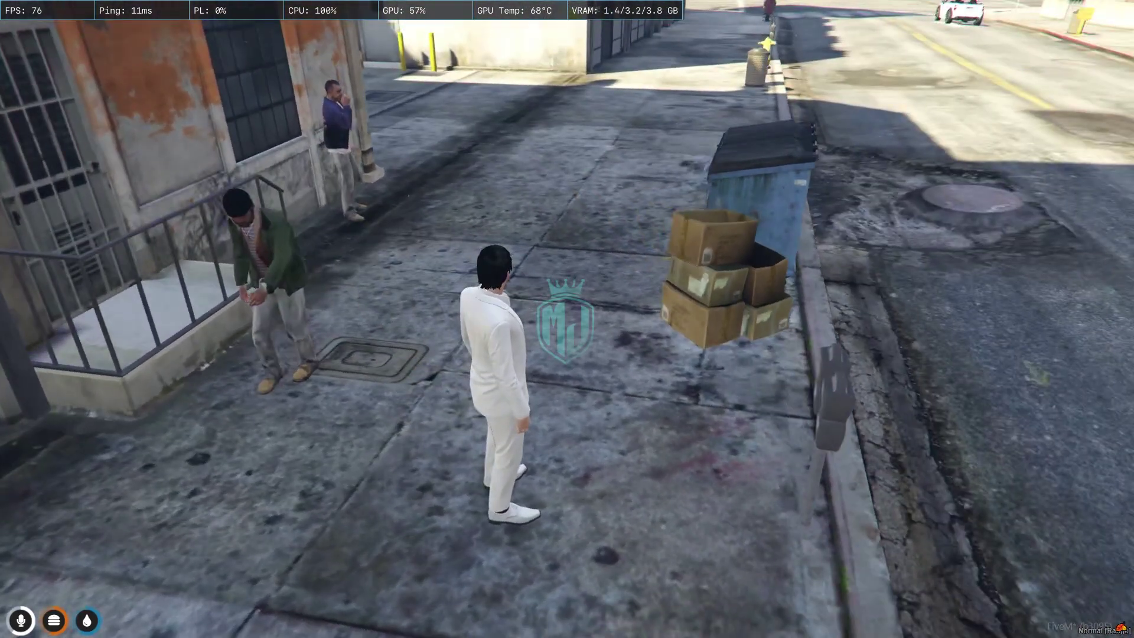
Open the game map and look for the Staff entries in the blip list
{"action": "key", "text": "Escape"}
{"action": "left_click", "coordinate": [568, 390]}
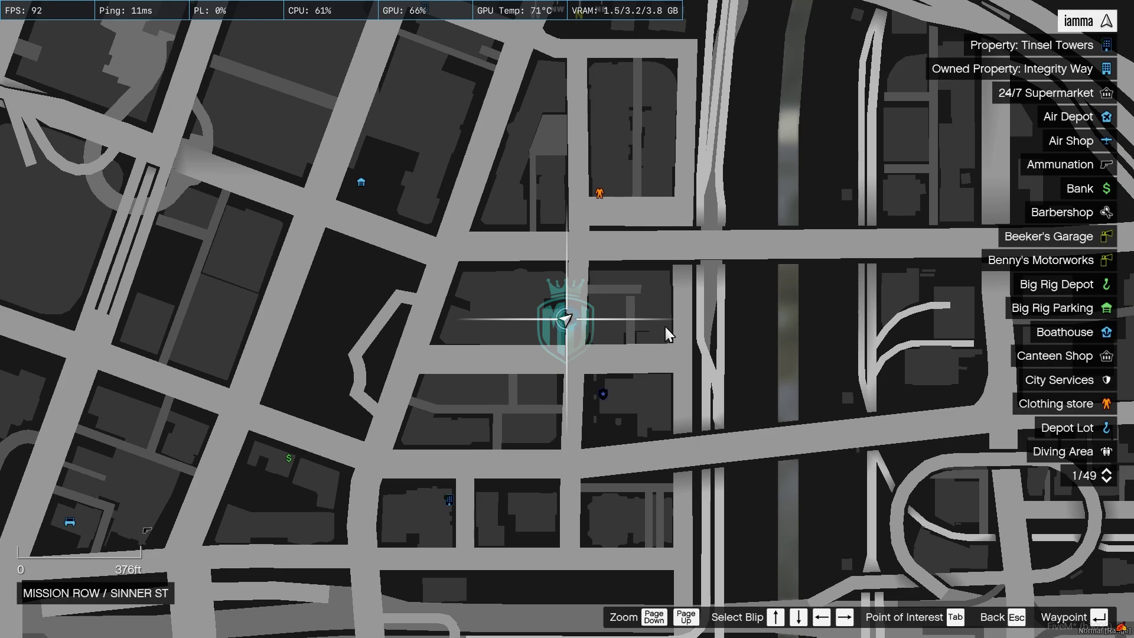
{"action": "scroll", "coordinate": [664, 324], "scroll_direction": "down", "scroll_amount": 5}
{"action": "key", "text": "Up"}
{"action": "key", "text": "Up"}
{"action": "key", "text": "Up"}
{"action": "key", "text": "Up"}
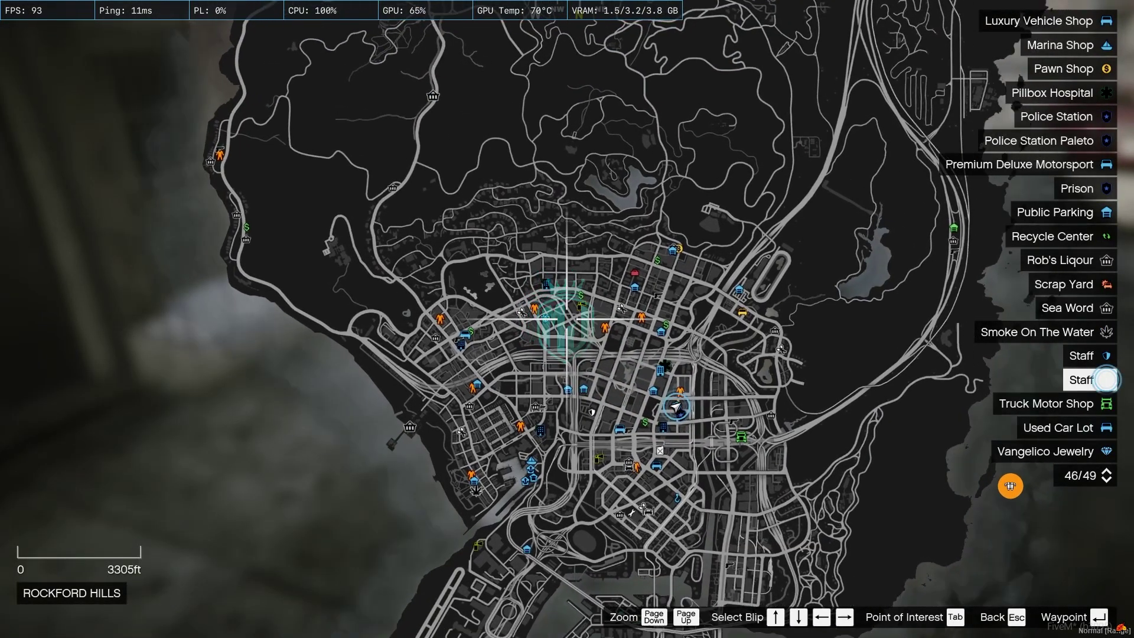
{"action": "key", "text": "Down"}
{"action": "key", "text": "Down"}
{"action": "key", "text": "Down"}
{"action": "key", "text": "Down"}
{"action": "key", "text": "Escape"}
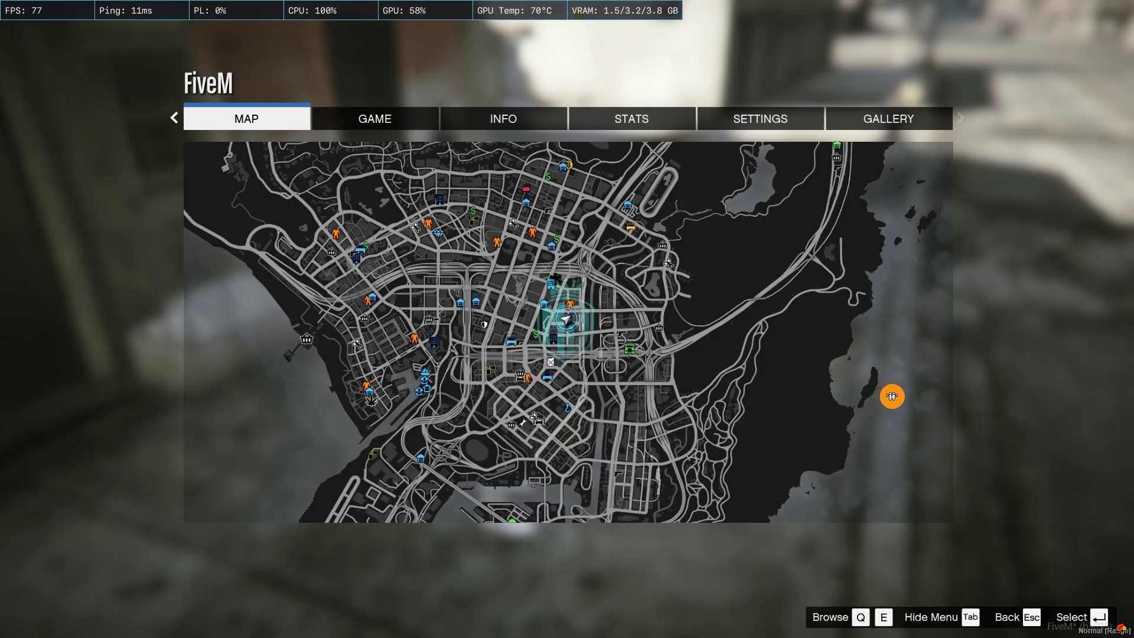
Reopen the admin menu with /adminmenu and send the message "Hey tak" in its chat
{"action": "key", "text": "Escape"}
{"action": "type", "text": "t/adminmenu"}
{"action": "key", "text": "Return"}
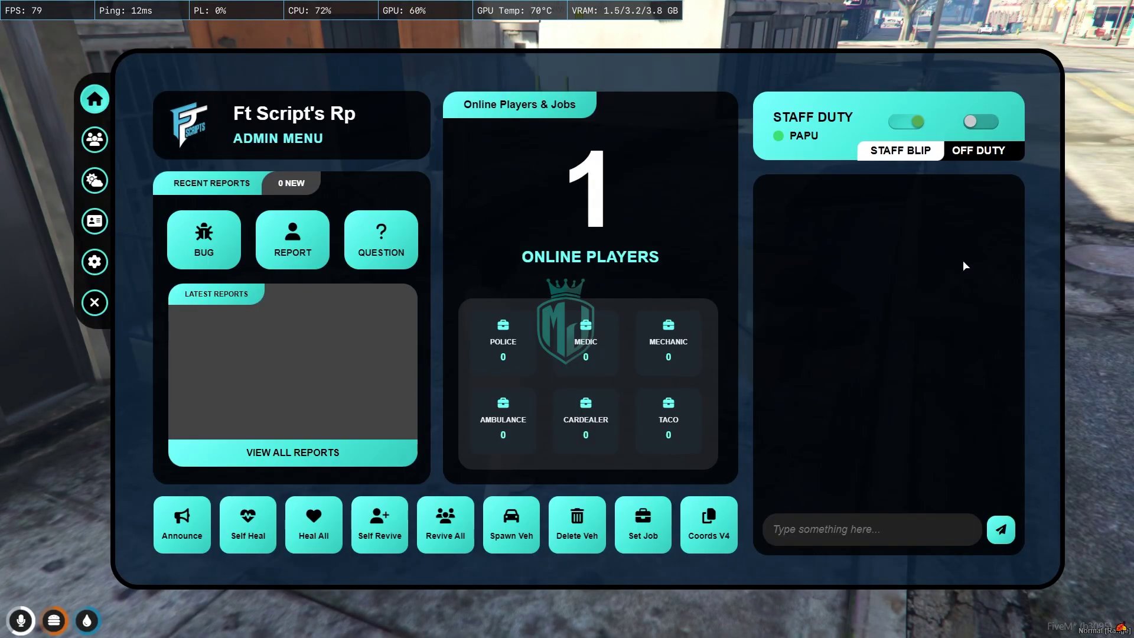
{"action": "left_click", "coordinate": [820, 526]}
{"action": "type", "text": "He"}
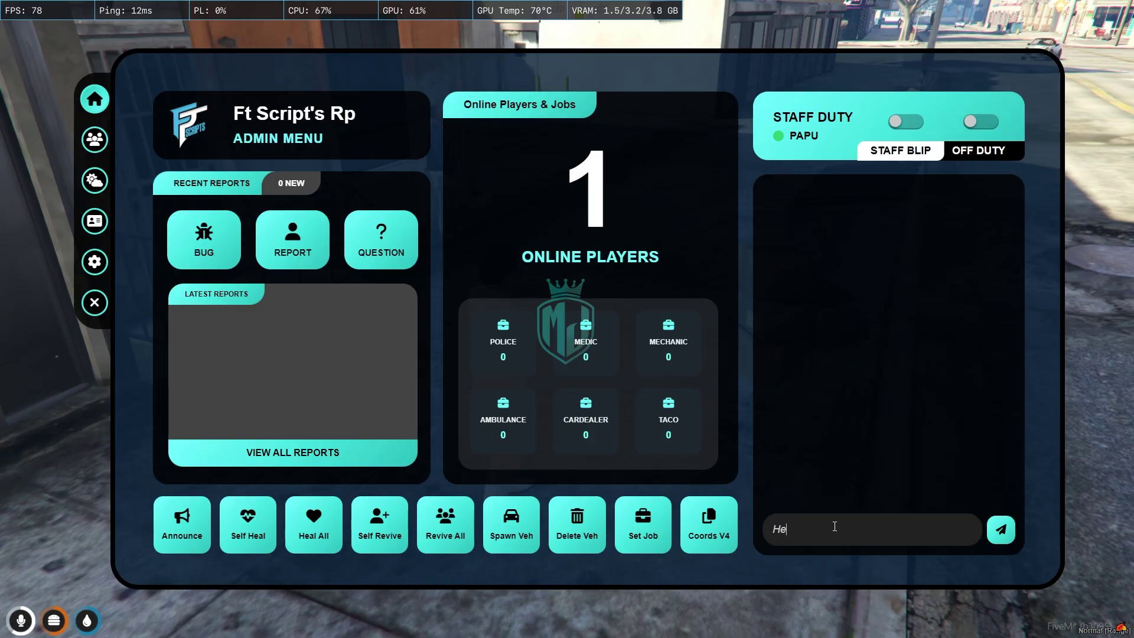
{"action": "type", "text": "y"}
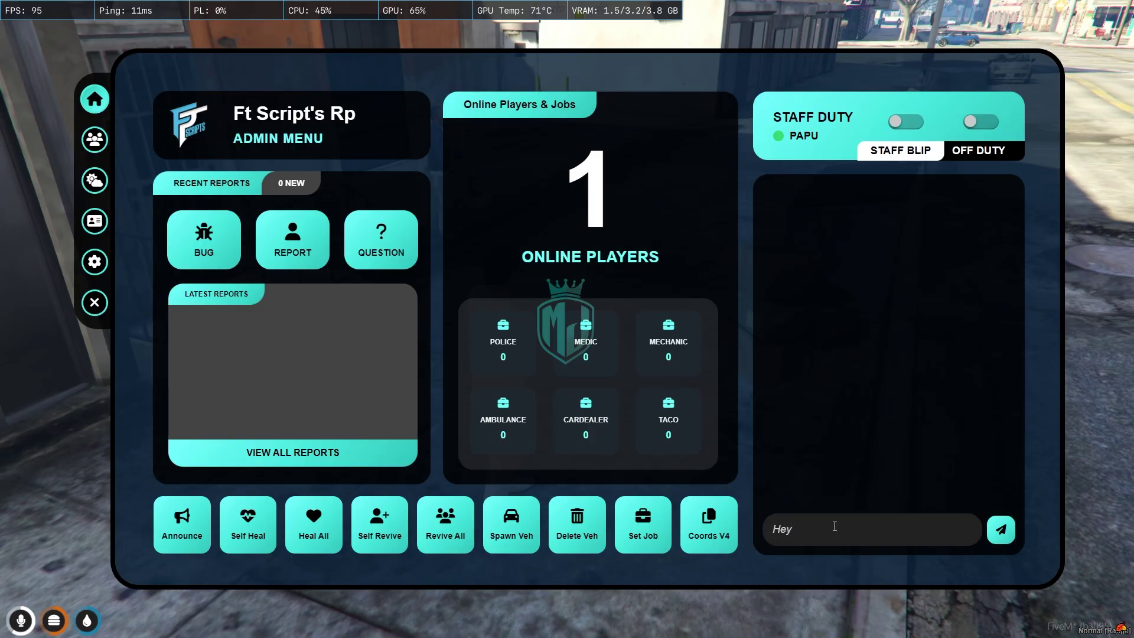
{"action": "type", "text": " tak"}
{"action": "key", "text": "Return"}
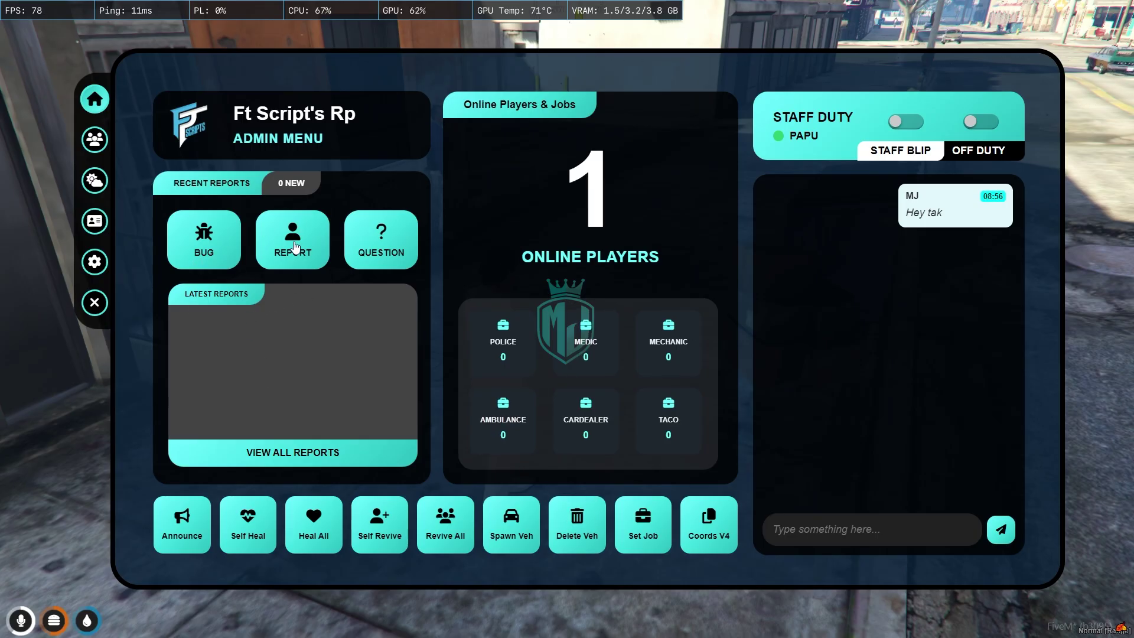
Open the list of all players in the admin menu and view the online player's details and actions
{"action": "left_click", "coordinate": [94, 142]}
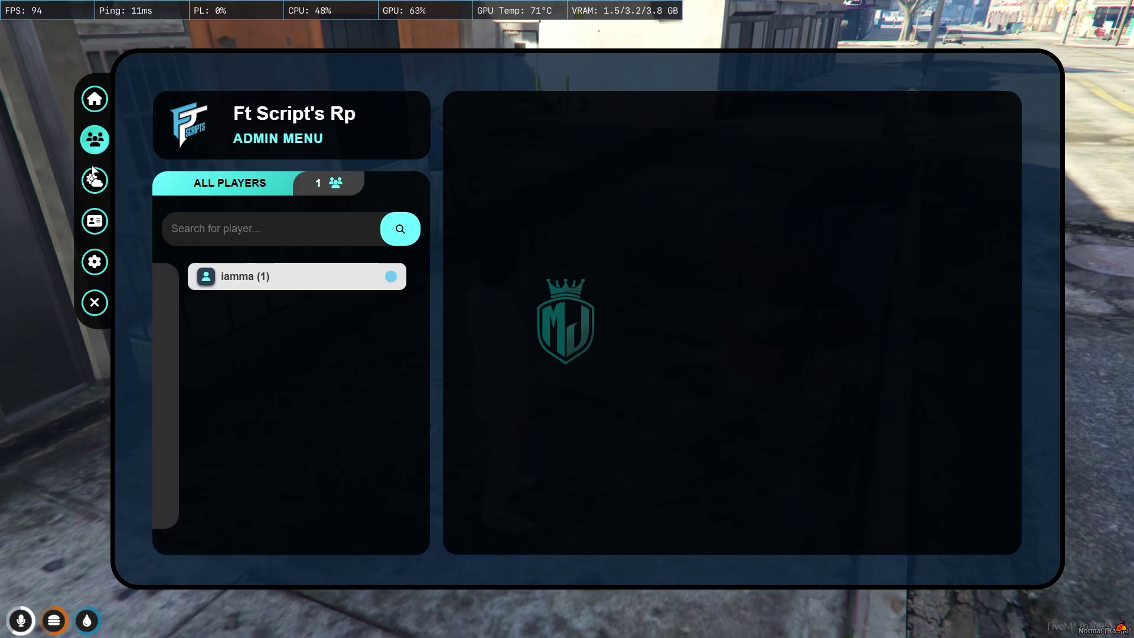
{"action": "left_click", "coordinate": [266, 277]}
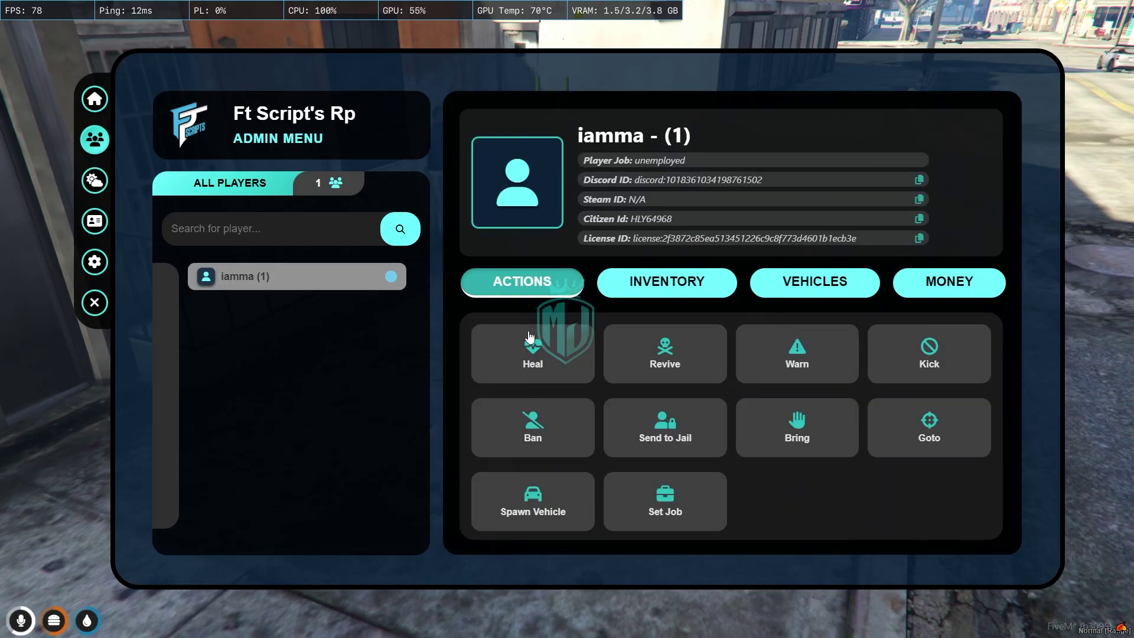
Heal, revive and warn the selected online player
{"action": "left_click", "coordinate": [530, 337]}
{"action": "left_click", "coordinate": [680, 366]}
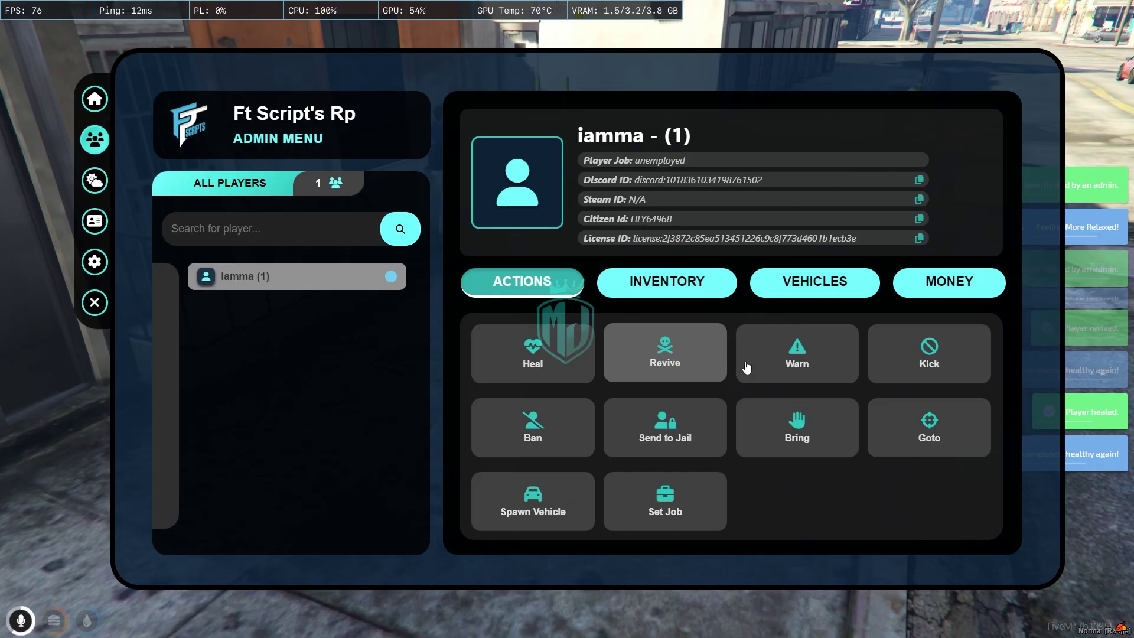
{"action": "left_click", "coordinate": [794, 362]}
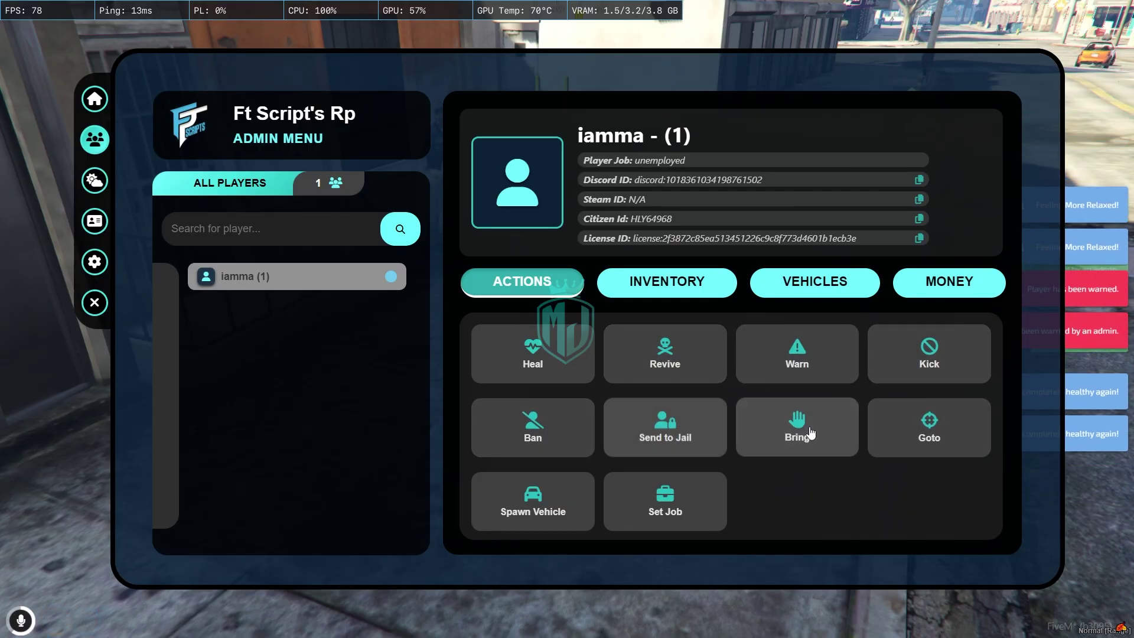
Spawn a baller3 vehicle with the colour code 00efff for the selected player and close the menu
{"action": "left_click", "coordinate": [537, 493]}
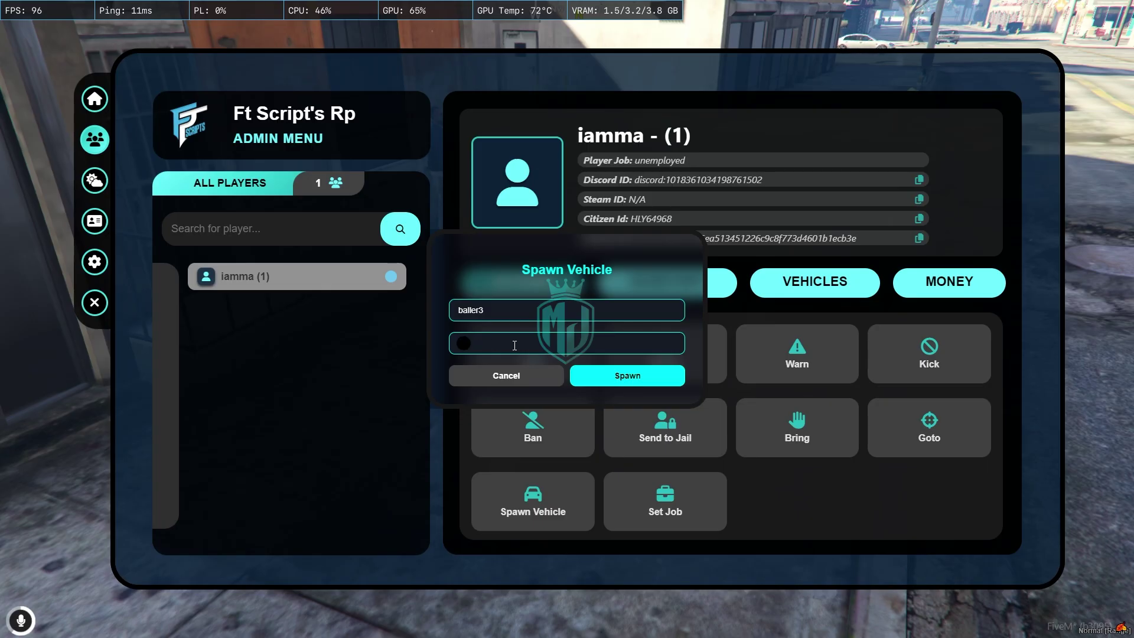
{"action": "type", "text": "efff"}
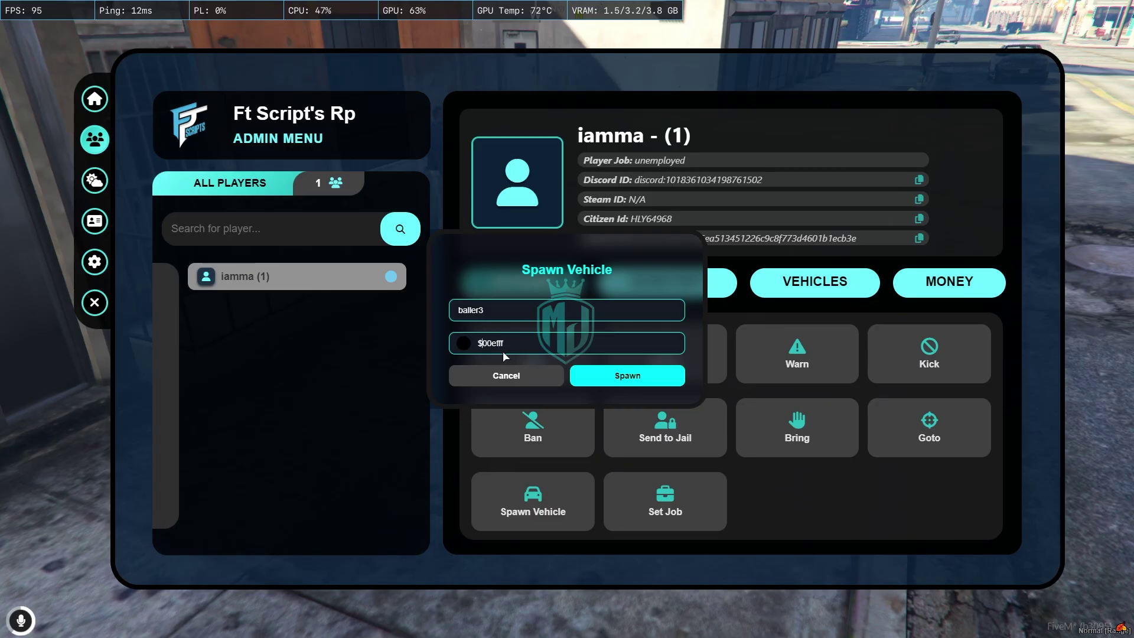
{"action": "left_click", "coordinate": [612, 381]}
{"action": "key", "text": "Escape"}
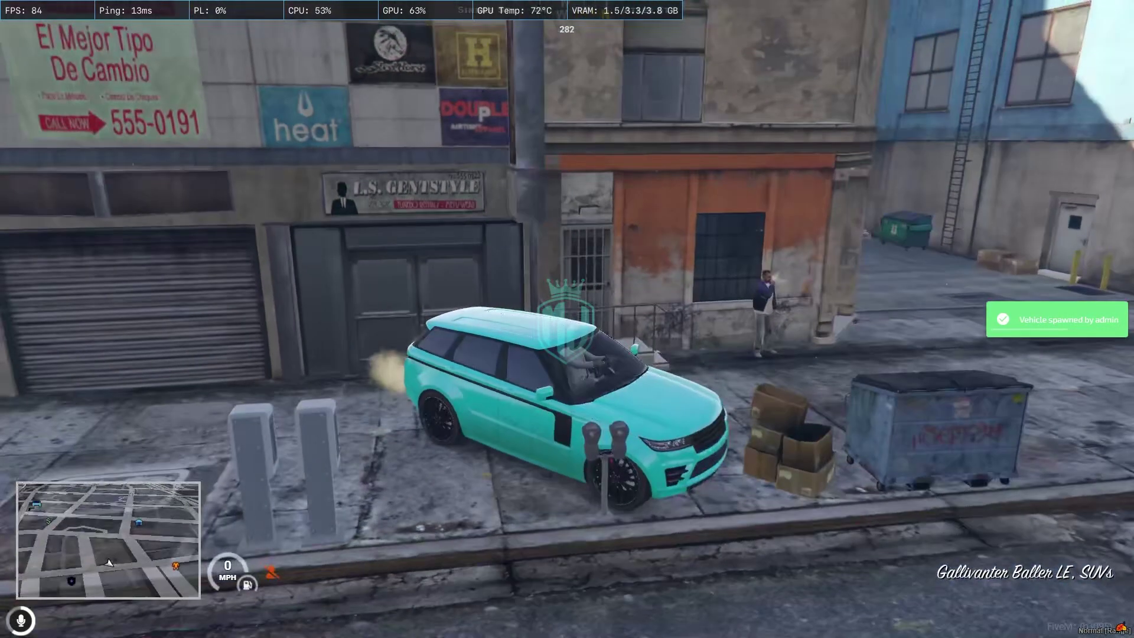
Test-drive the spawned vehicle along the street and stop it on the sidewalk
{"action": "key", "text": "w"}
{"action": "key", "text": "d"}
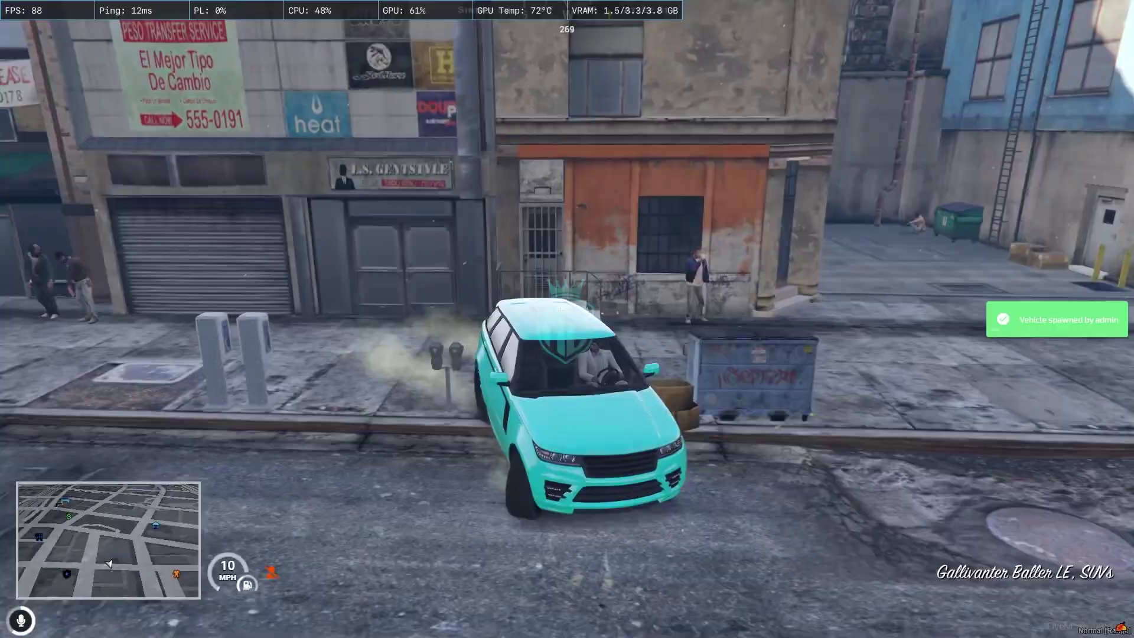
{"action": "key", "text": "w"}
{"action": "key", "text": "d"}
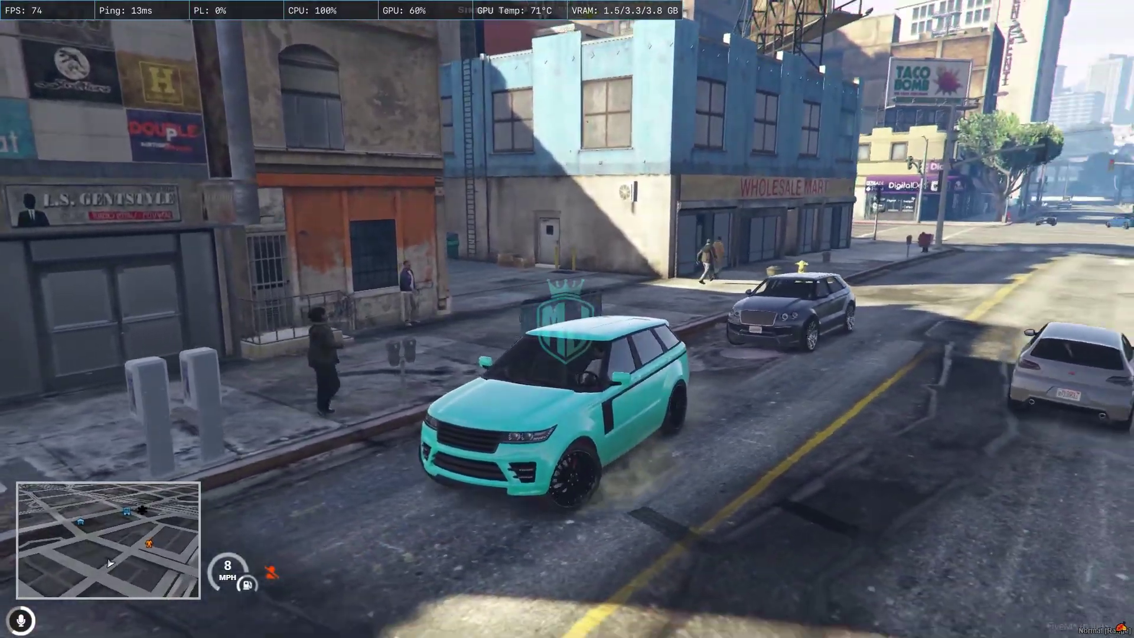
{"action": "key", "text": "s"}
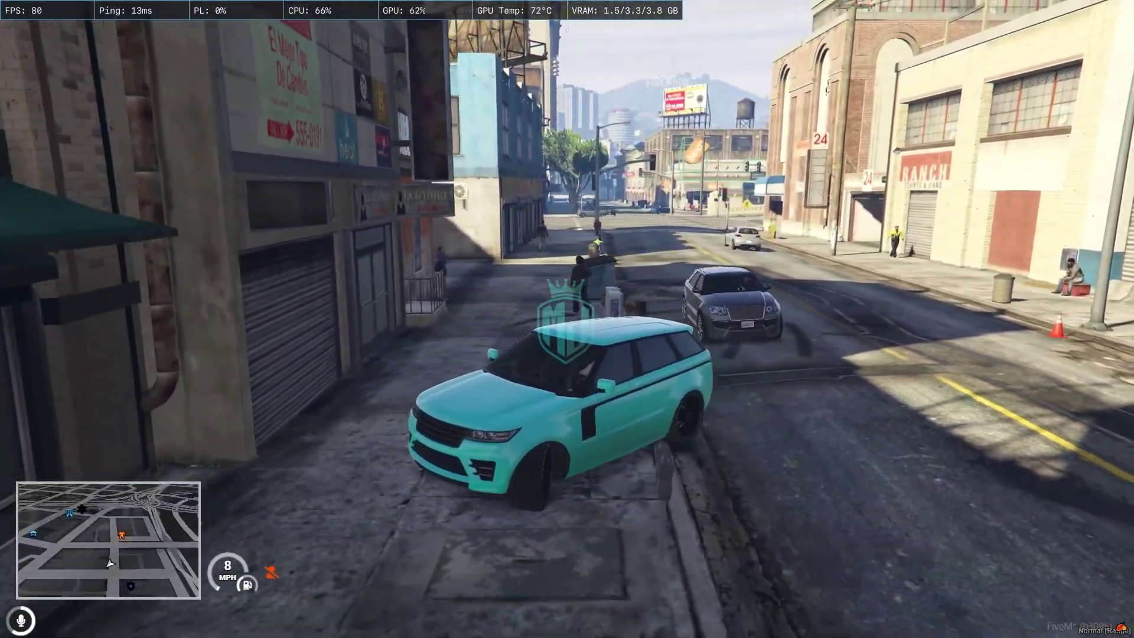
{"action": "key", "text": "a"}
{"action": "key", "text": "w"}
{"action": "key", "text": "a"}
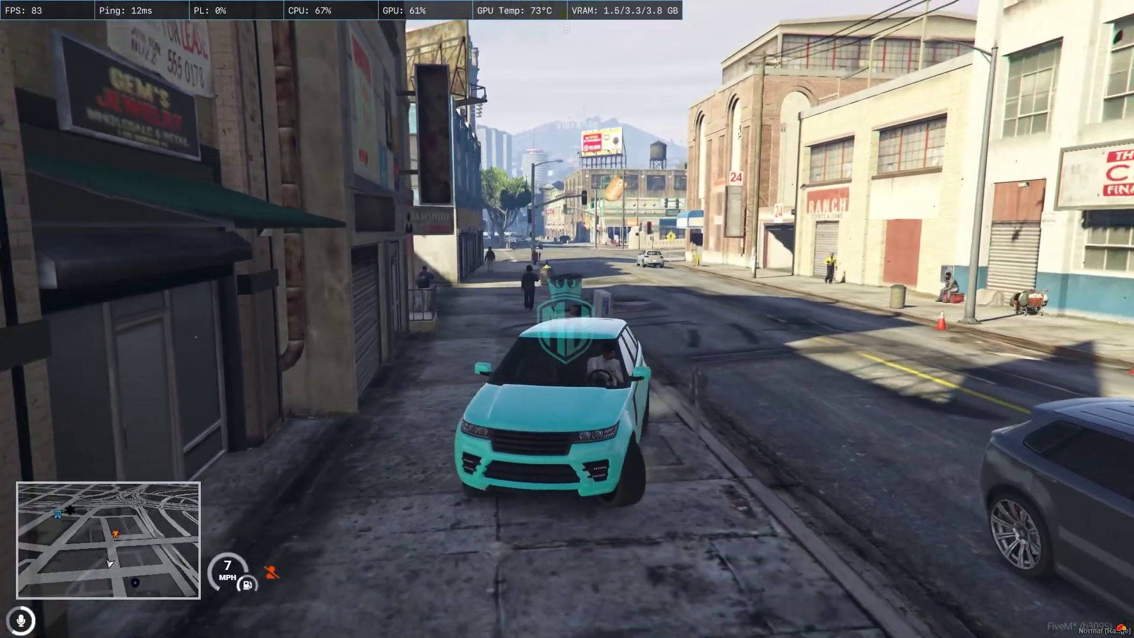
{"action": "key", "text": "s"}
Reopen the admin menu with /adminmenu and bring up the Set Job form for the online player
{"action": "type", "text": "t"}
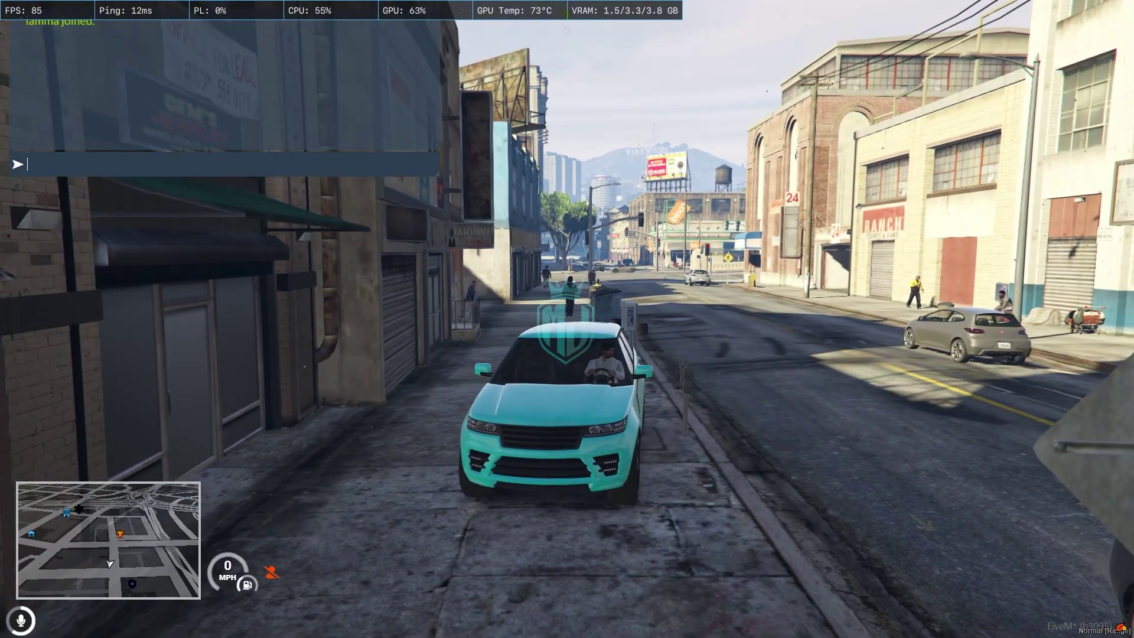
{"action": "type", "text": "/adminmenu"}
{"action": "key", "text": "Return"}
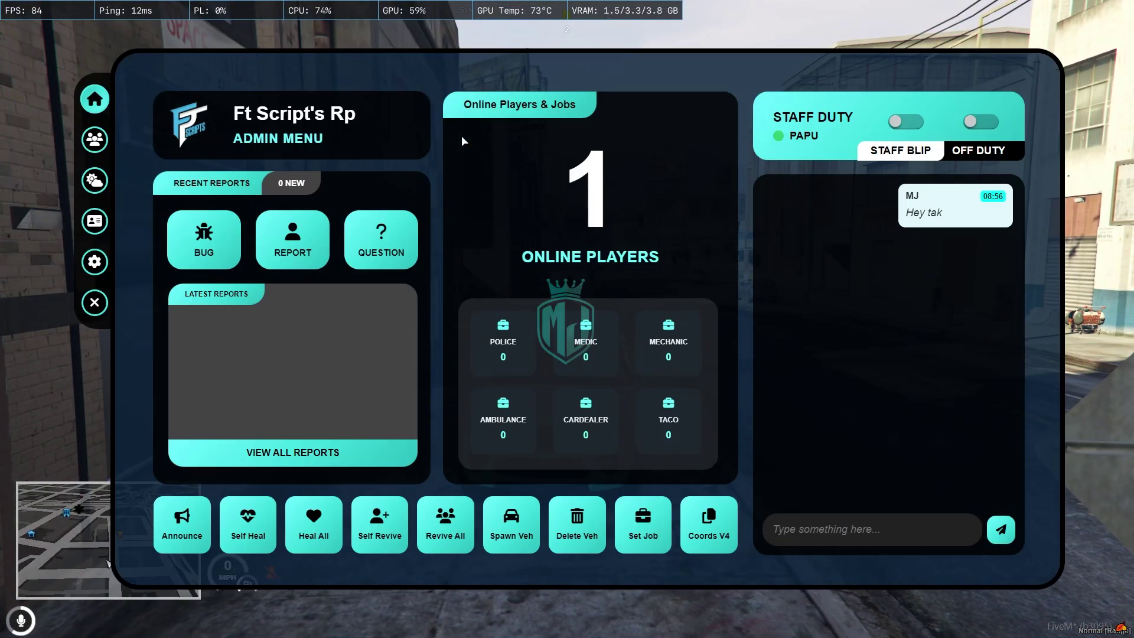
{"action": "left_click", "coordinate": [102, 142]}
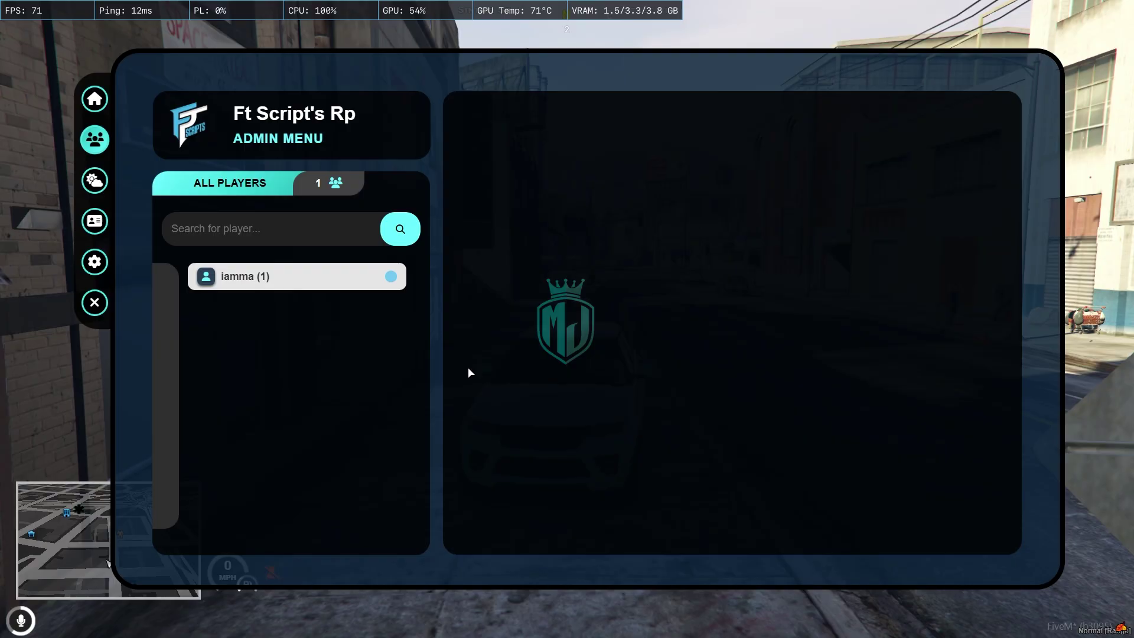
{"action": "left_click", "coordinate": [322, 282]}
{"action": "left_click", "coordinate": [672, 498]}
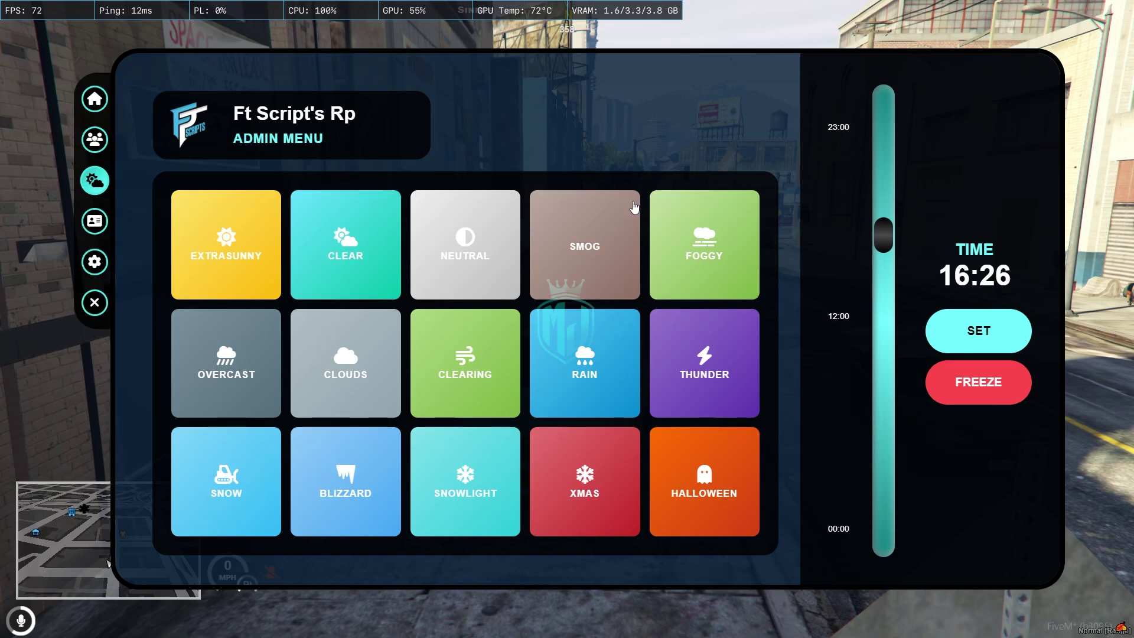
Switch to the weather settings and apply Smog followed by Neutral weather
{"action": "left_click", "coordinate": [699, 245]}
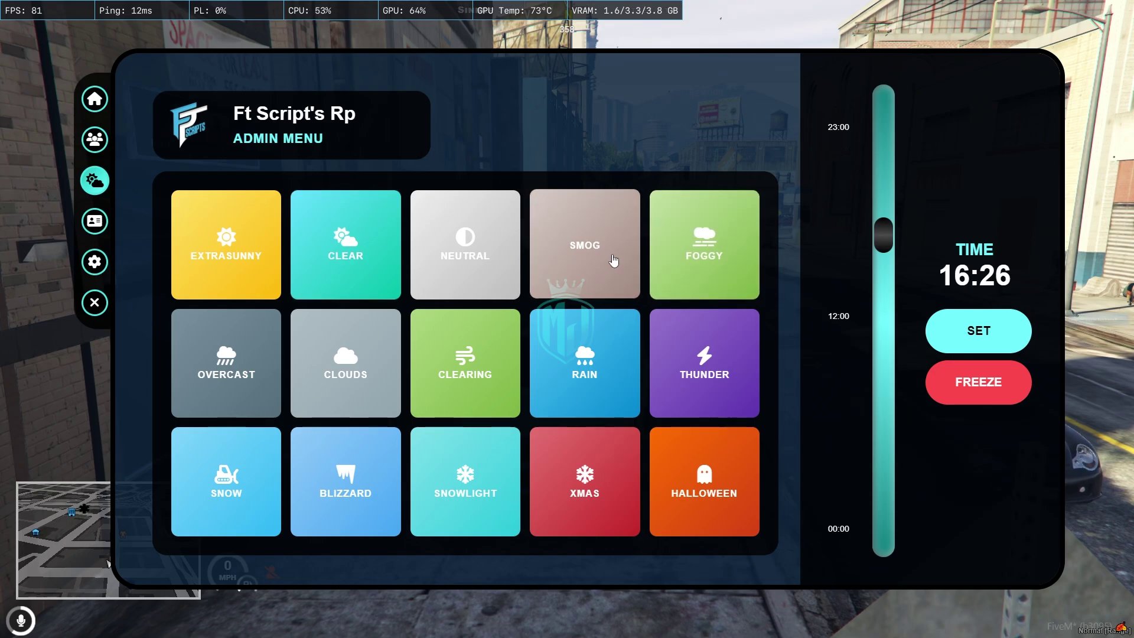
{"action": "left_click", "coordinate": [612, 258]}
{"action": "left_click", "coordinate": [503, 252]}
Set the server time to 21:00
{"action": "left_click_drag", "start_coordinate": [884, 237], "coordinate": [885, 140]}
{"action": "left_click", "coordinate": [967, 340]}
{"action": "left_click", "coordinate": [995, 337]}
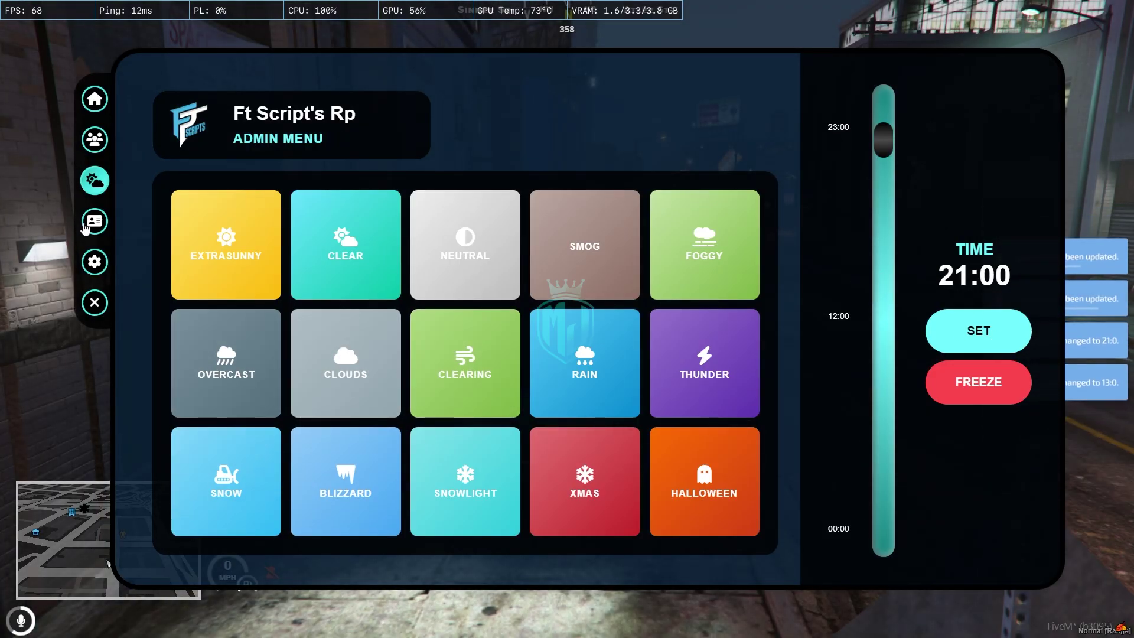
Open the list of all characters and sort it by highest cash
{"action": "left_click", "coordinate": [88, 226]}
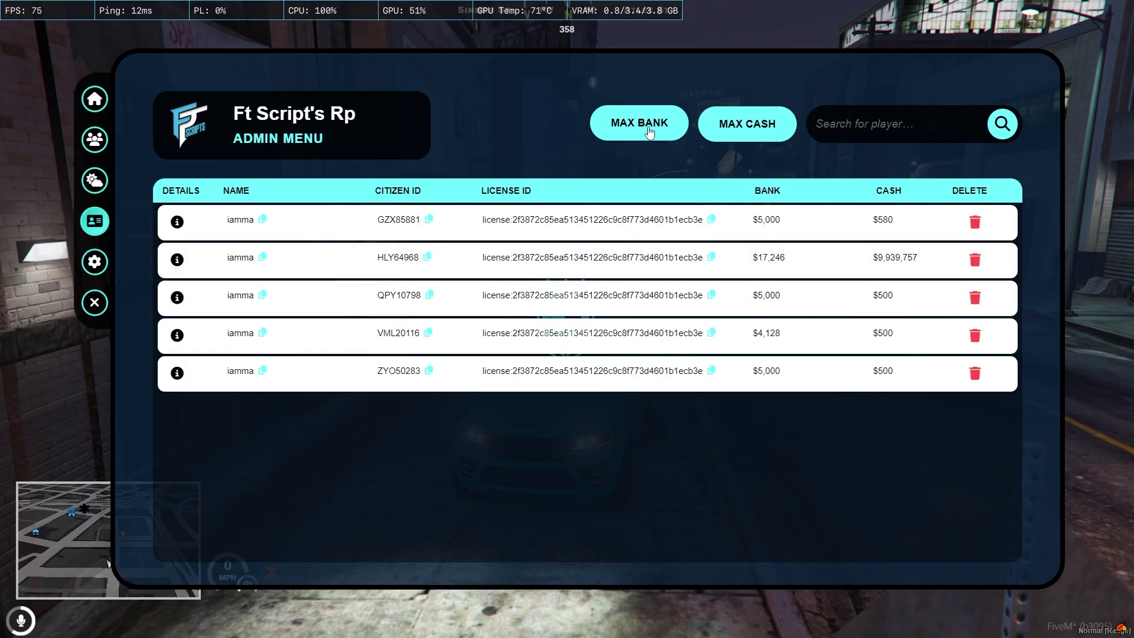
{"action": "left_click", "coordinate": [736, 121]}
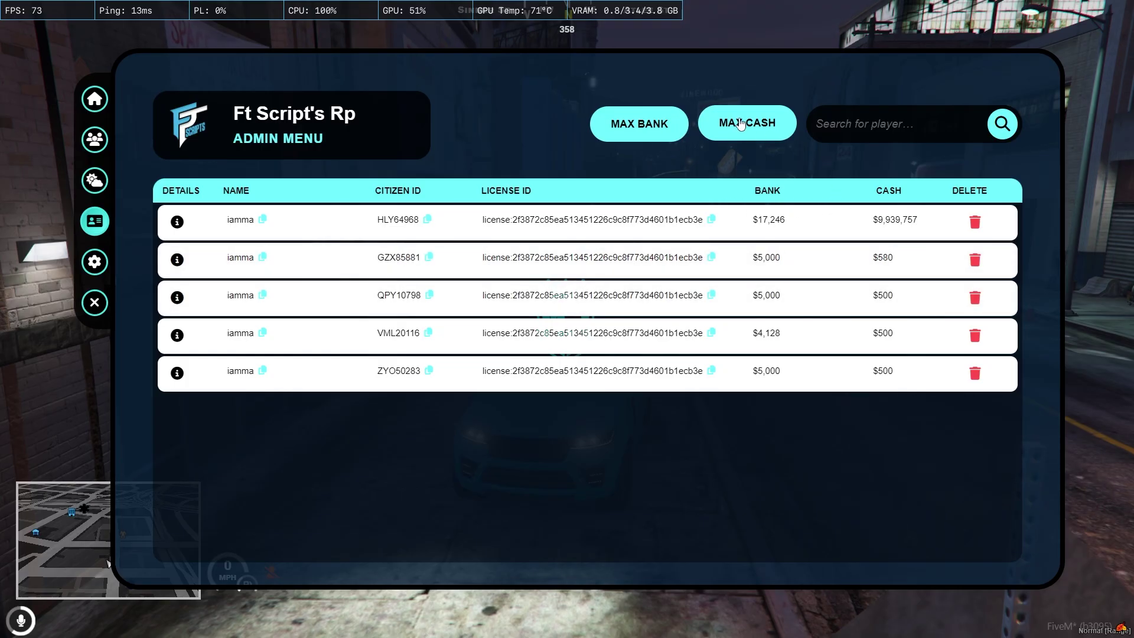